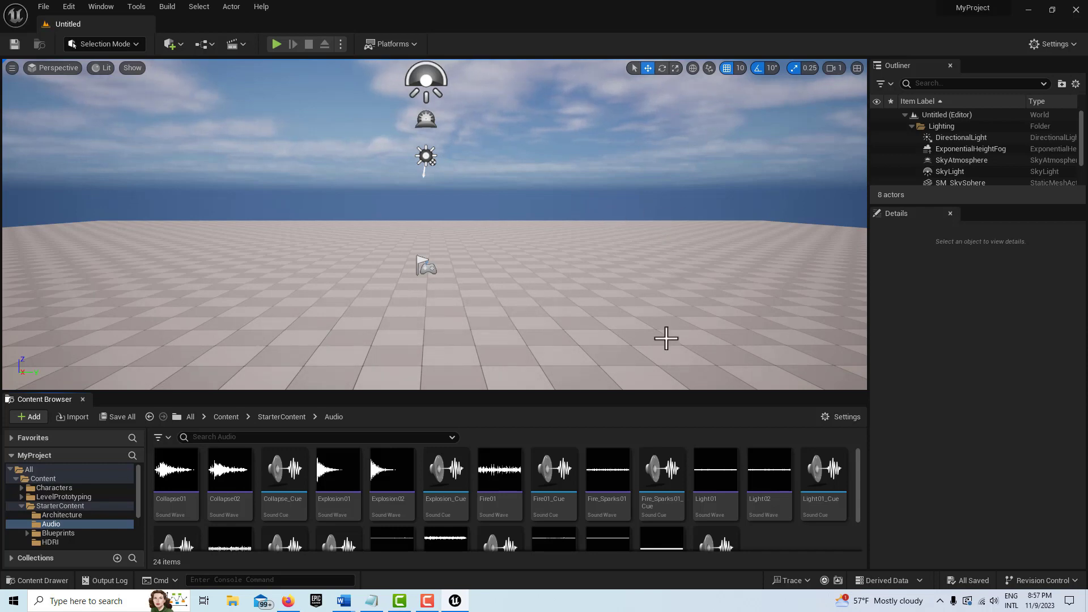
Switch to Mixamo in the browser, search for "sleep", and apply the Waking animation to the Vanguard character.
click(288, 601)
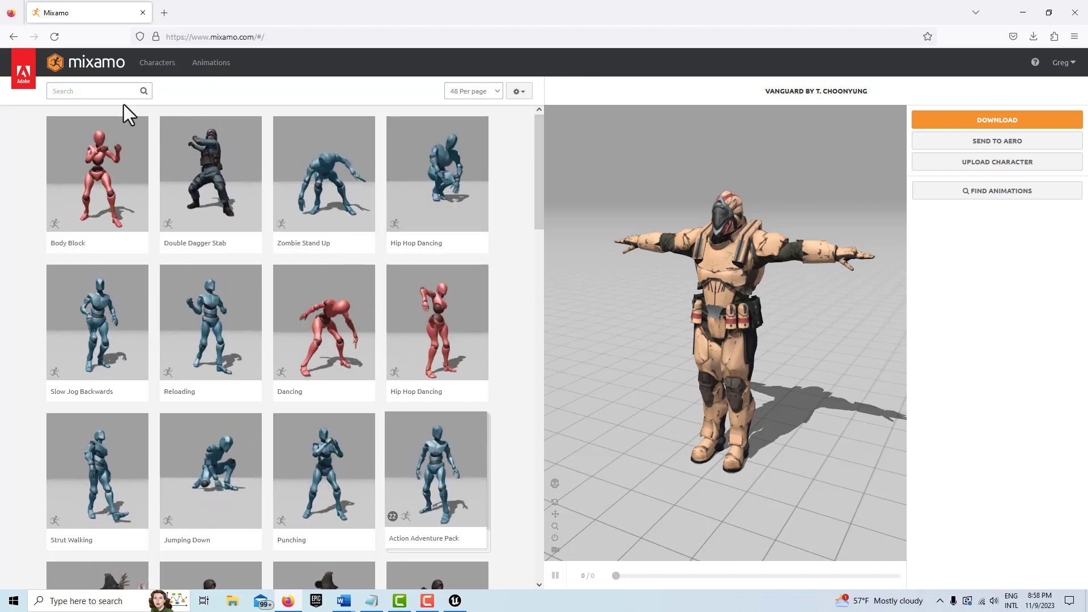
click(112, 91)
text(sl)
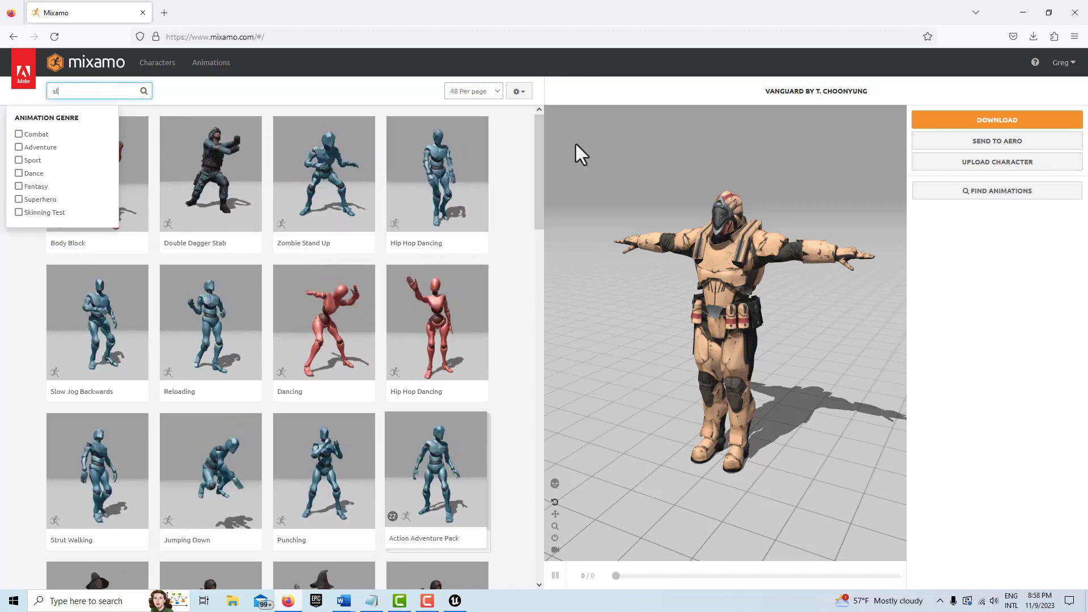
text(eep)
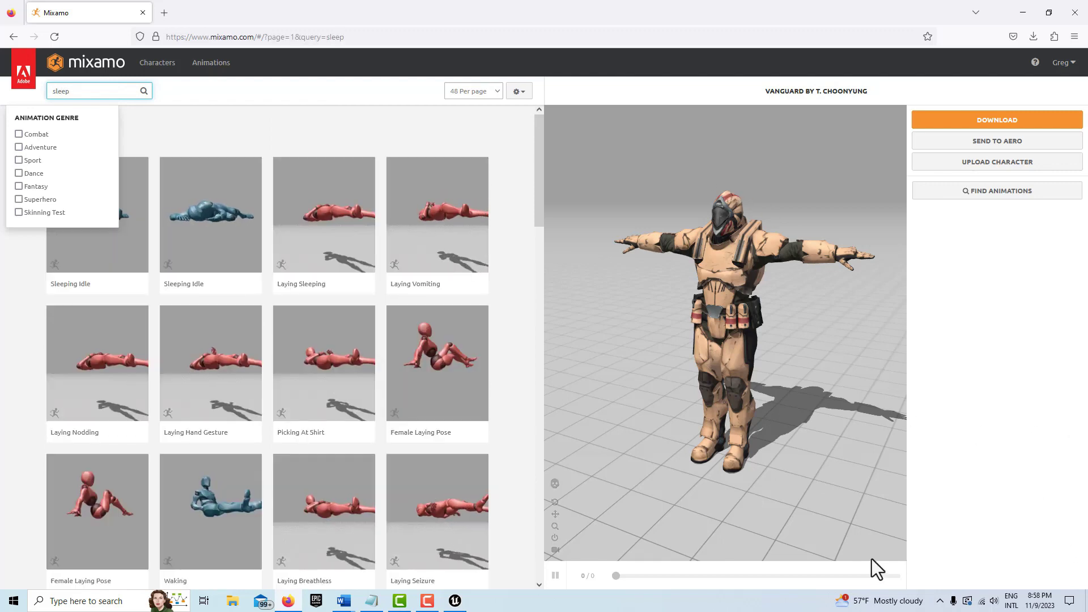
scroll(267, 130, down, 3)
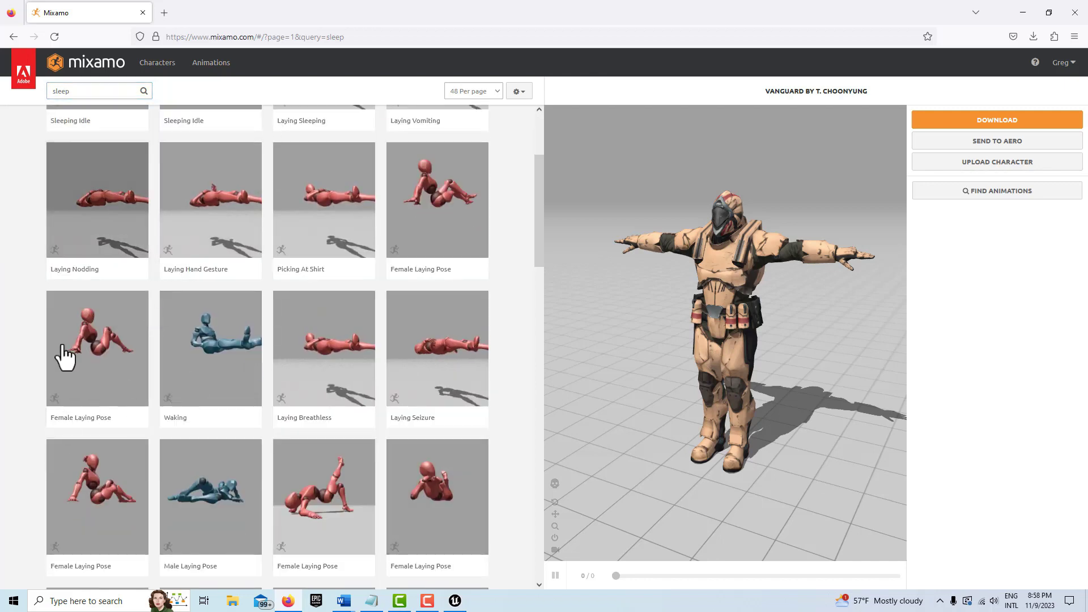
click(208, 358)
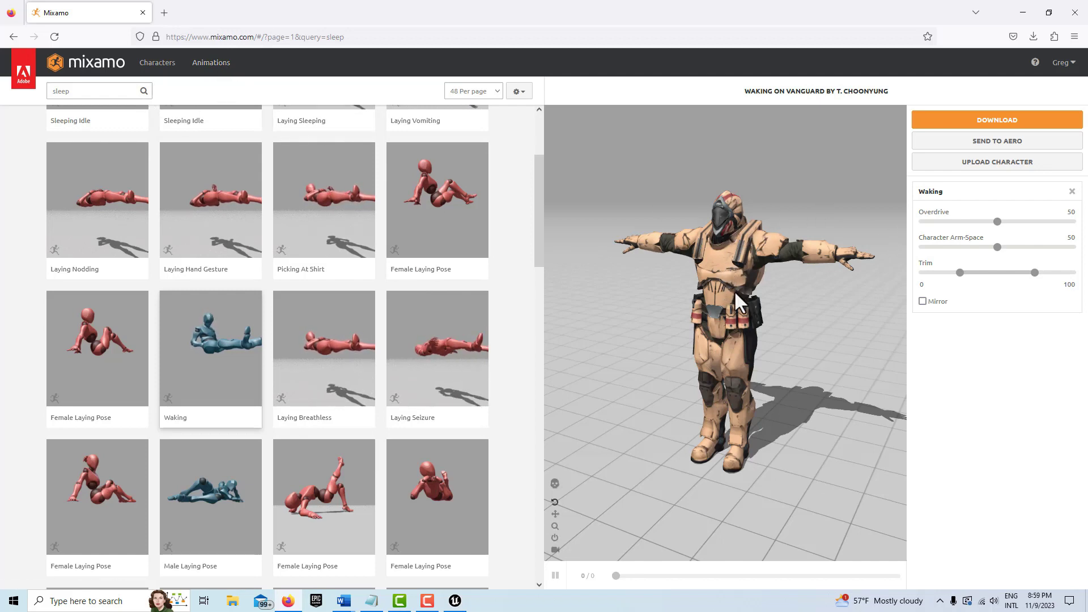
Limit the library to animations, search for "waking", and look through the matching animations.
click(223, 63)
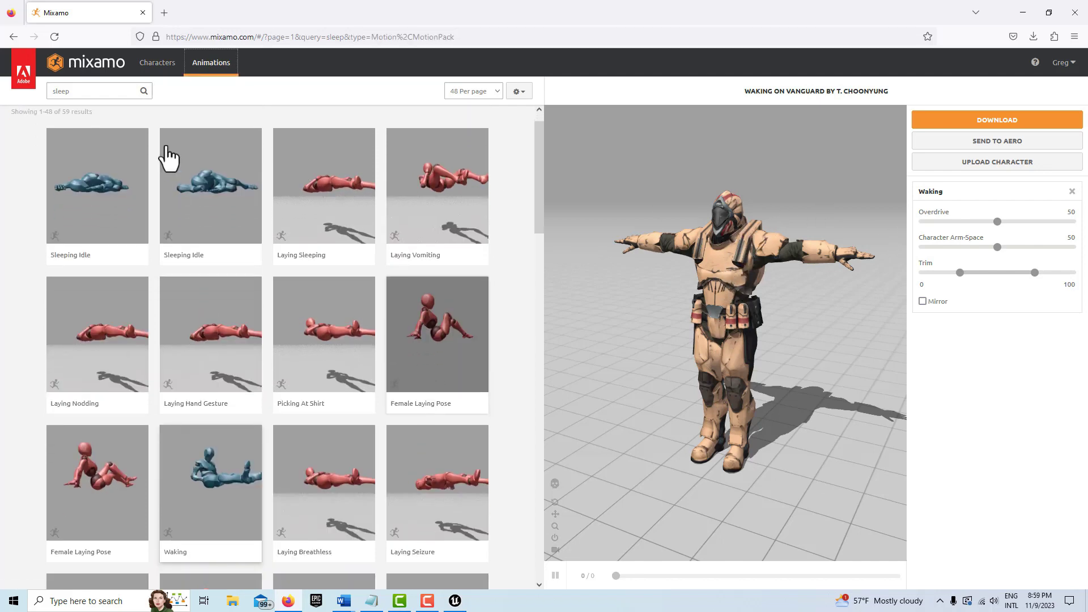
click(97, 91)
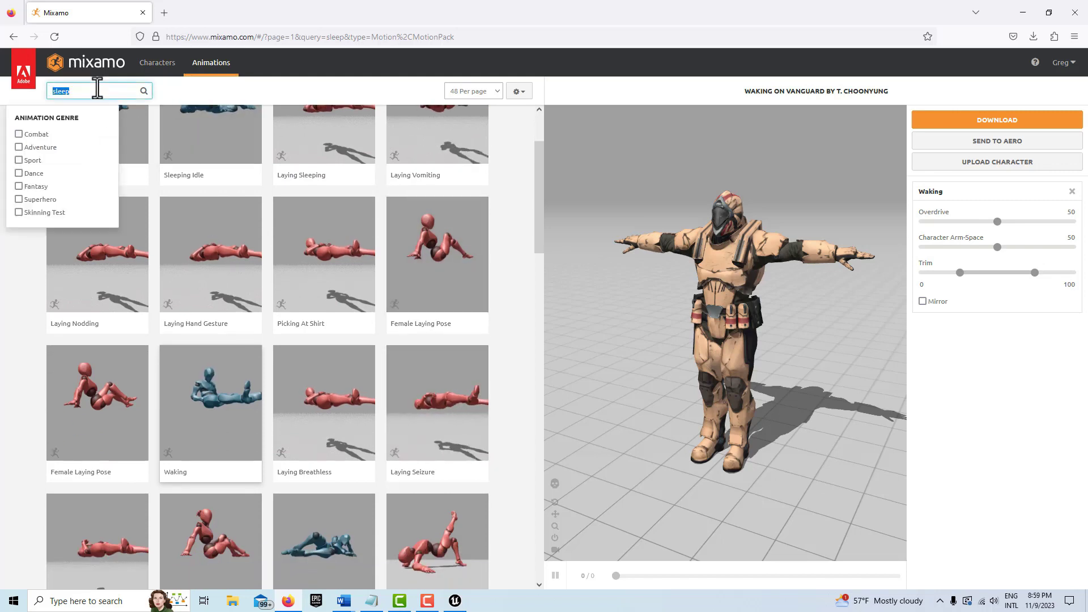
double_click(117, 90)
text(waking)
key(Return)
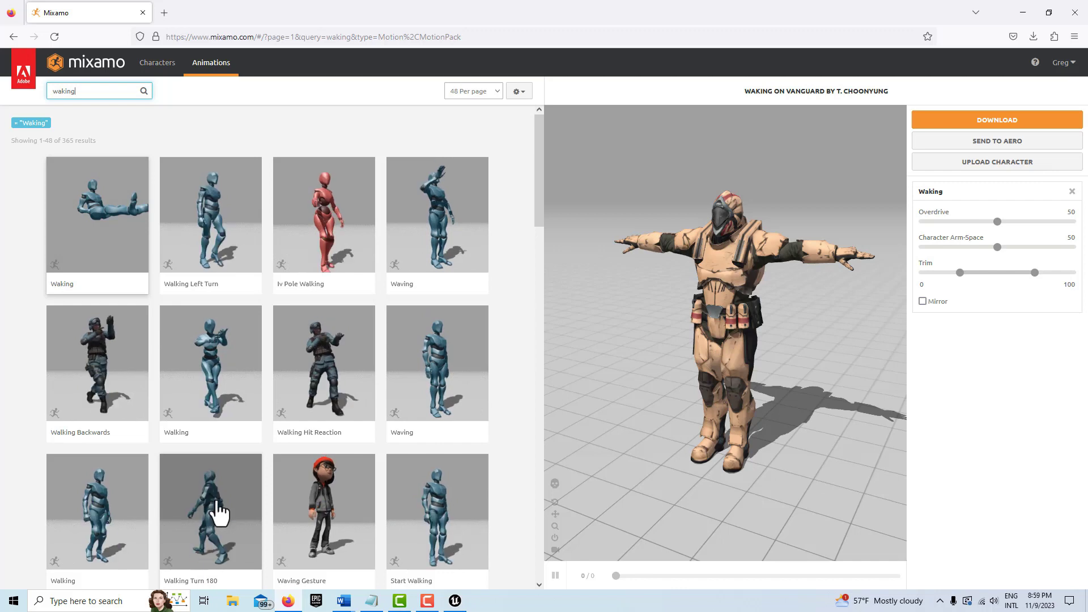
scroll(215, 514, down, 1)
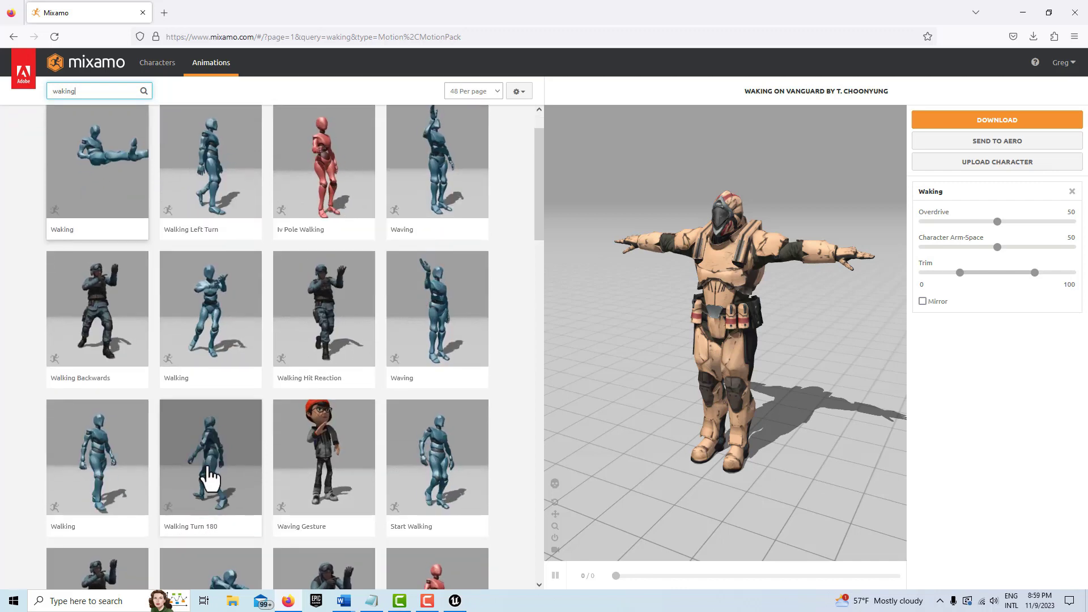
scroll(213, 501, down, 3)
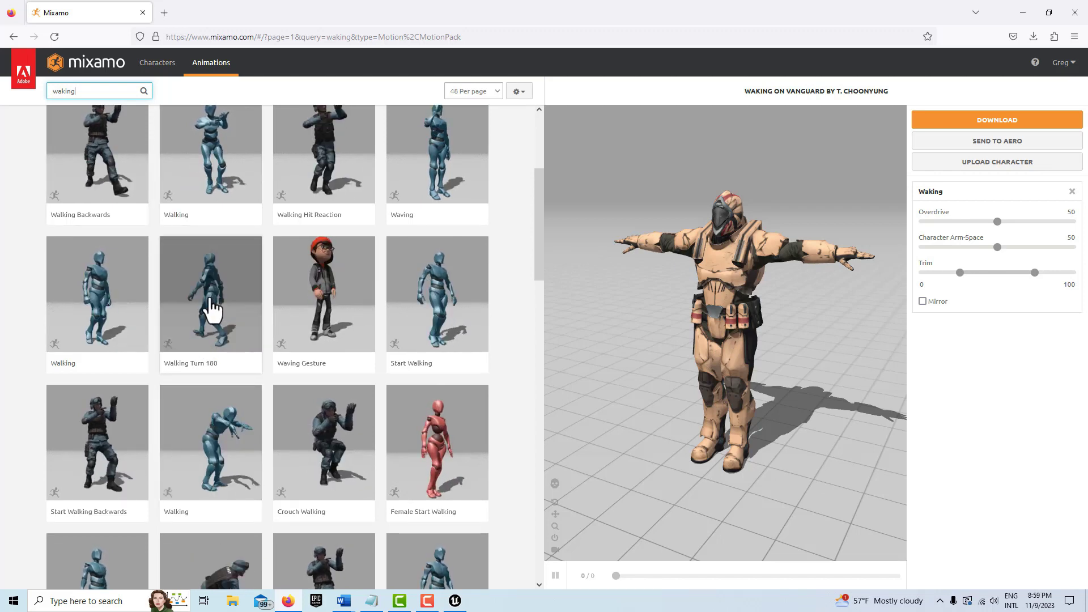
scroll(196, 286, up, 1)
scroll(196, 286, up, 3)
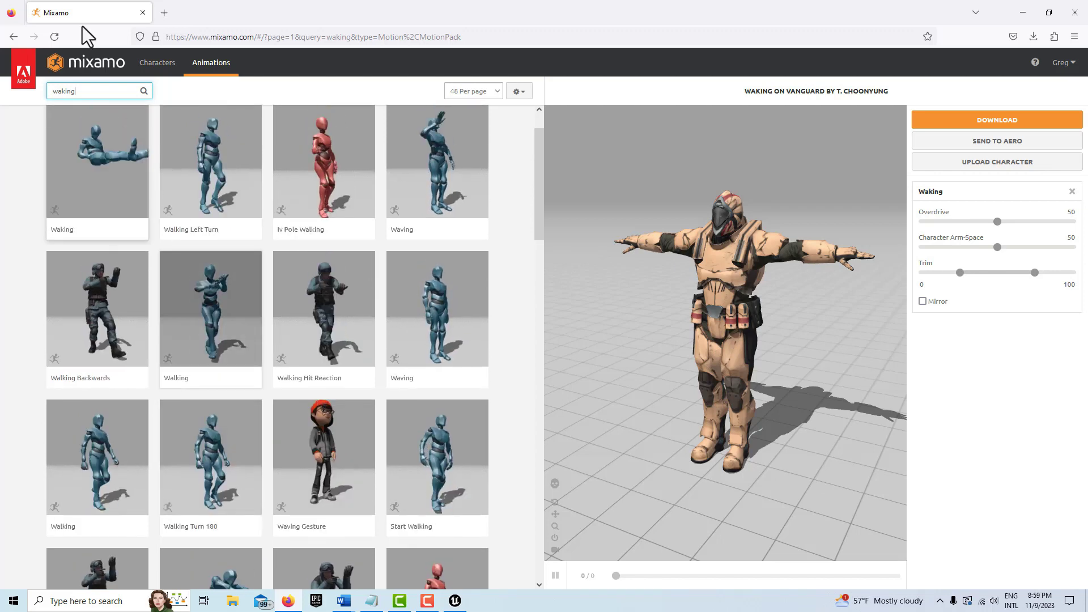
Search for "getting up" and apply the third Getting Up animation to the character.
click(103, 95)
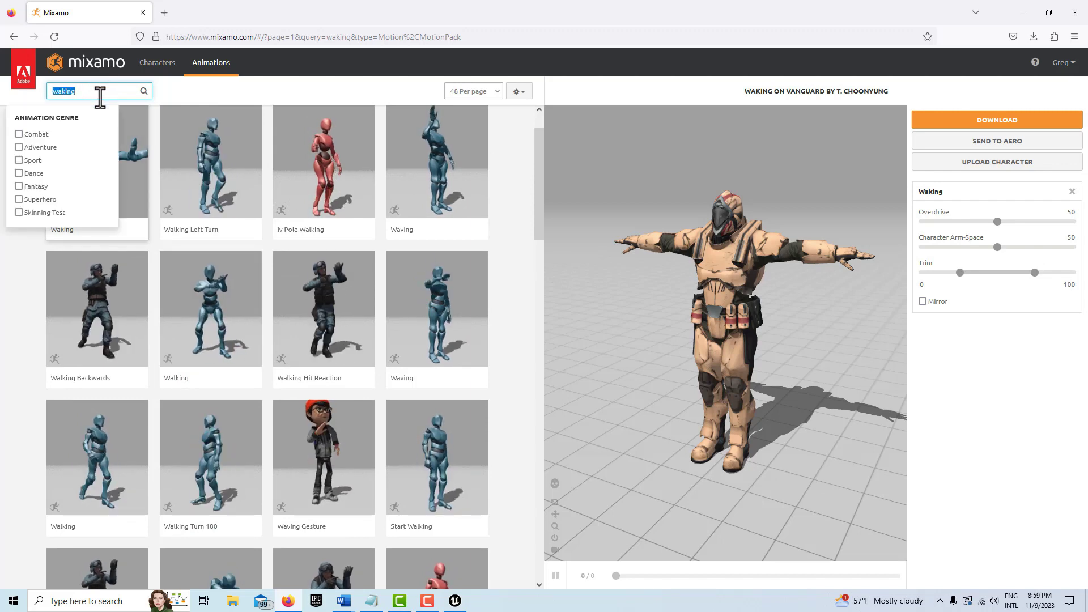
key(BackSpace)
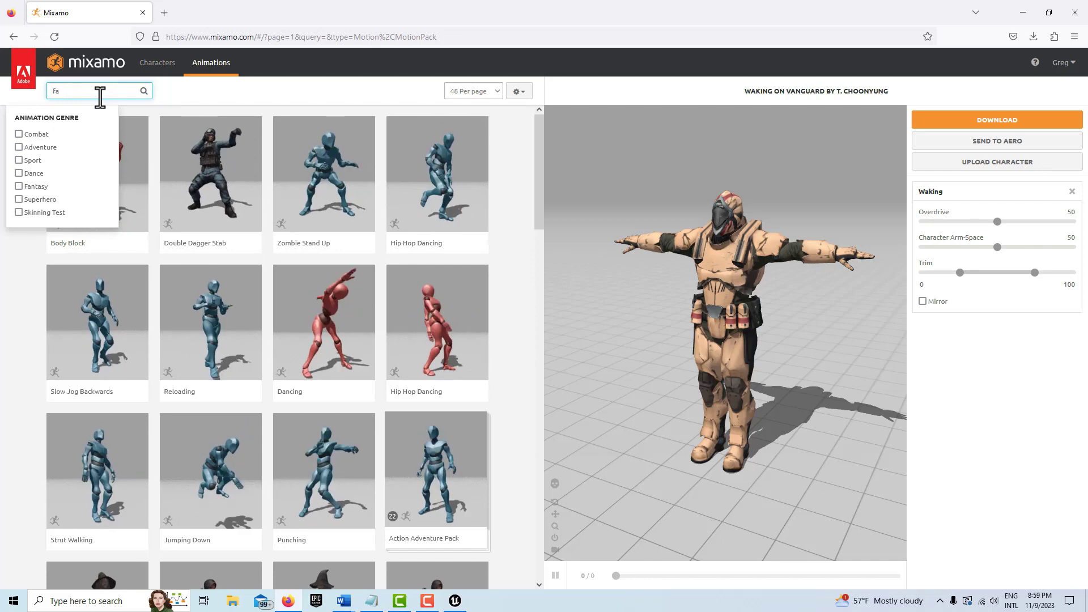
key(BackSpace)
key(BackSpace)
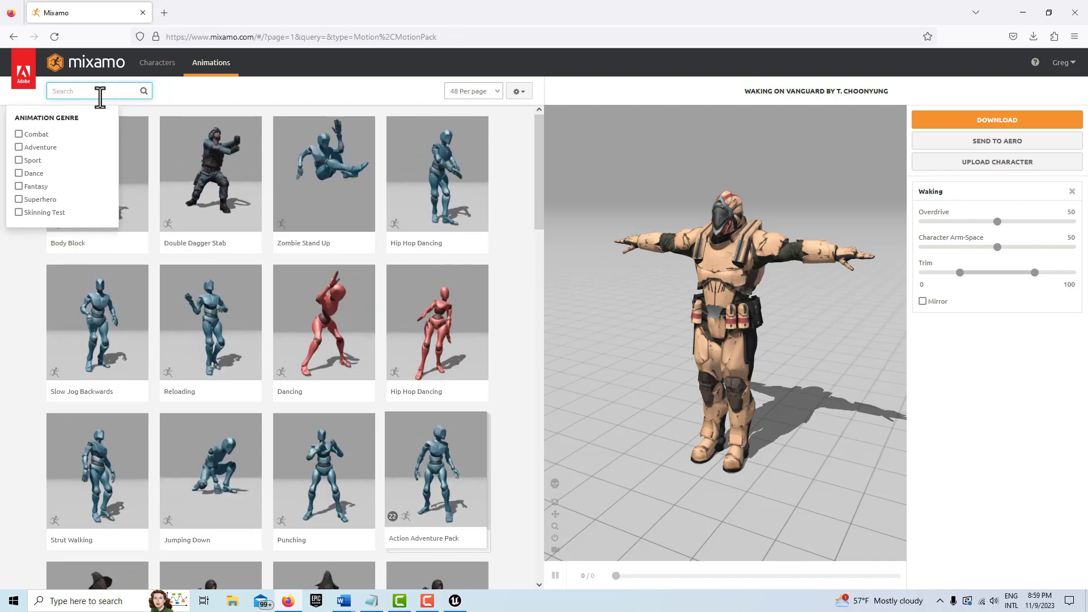
text(g)
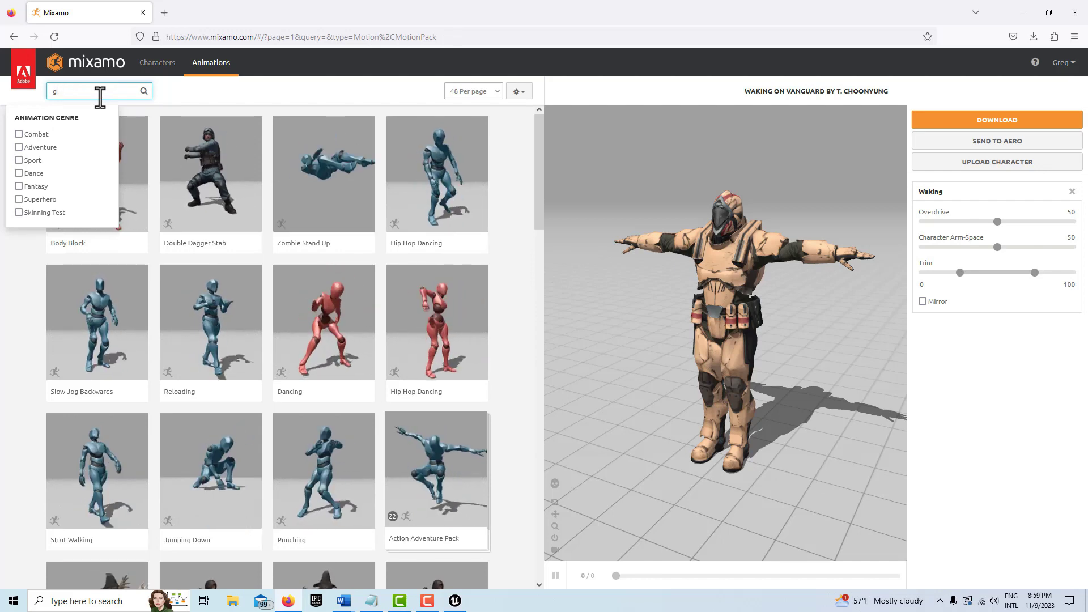
text(etting up)
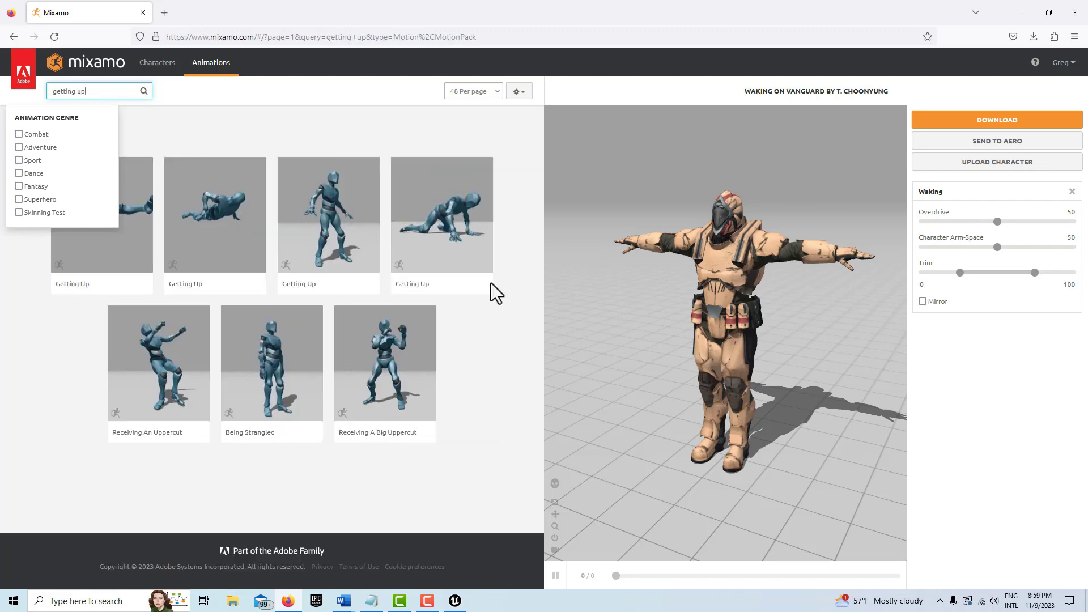
click(338, 243)
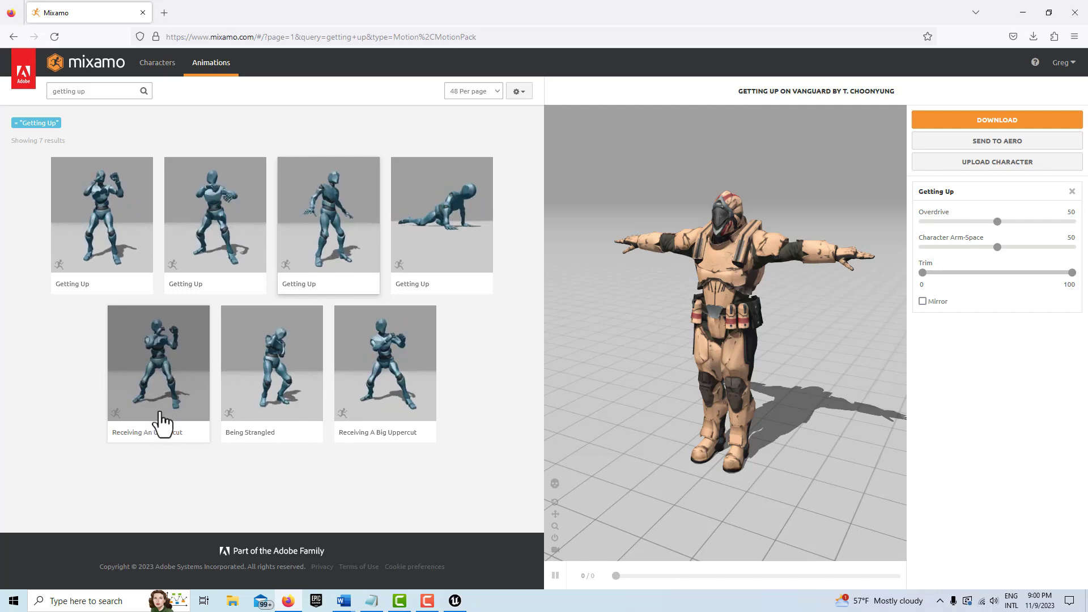
Replace the search with "idle" and apply the blue mannequin's standing Idle animation above Kneeling Idle.
click(100, 92)
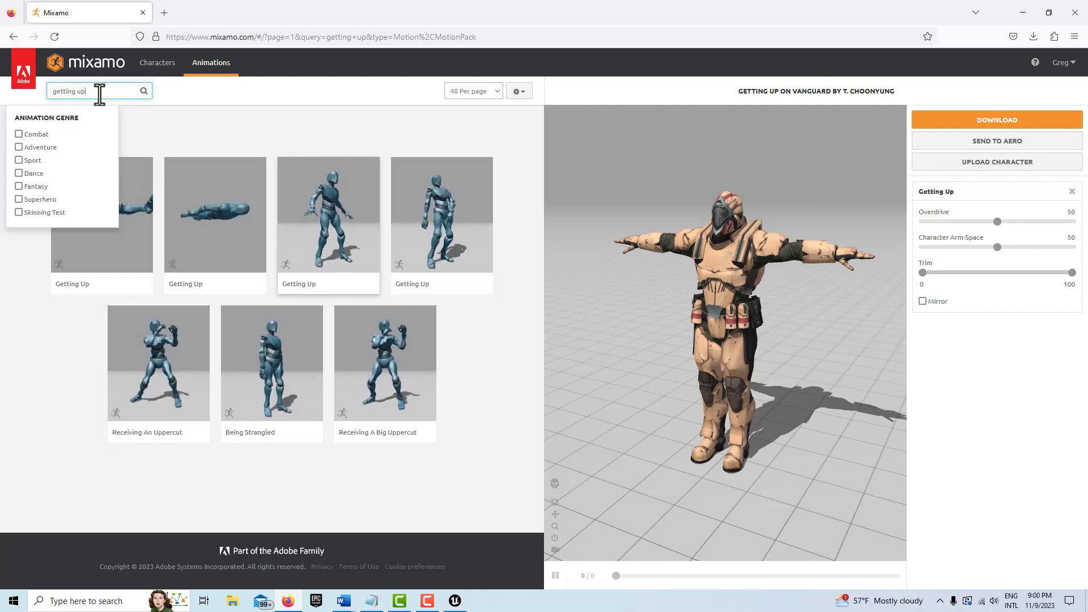
key(BackSpace)
key(BackSpace)
key(BackSpace)
key(BackSpace)
key(BackSpace)
key(BackSpace)
key(BackSpace)
key(BackSpace)
key(BackSpace)
key(BackSpace)
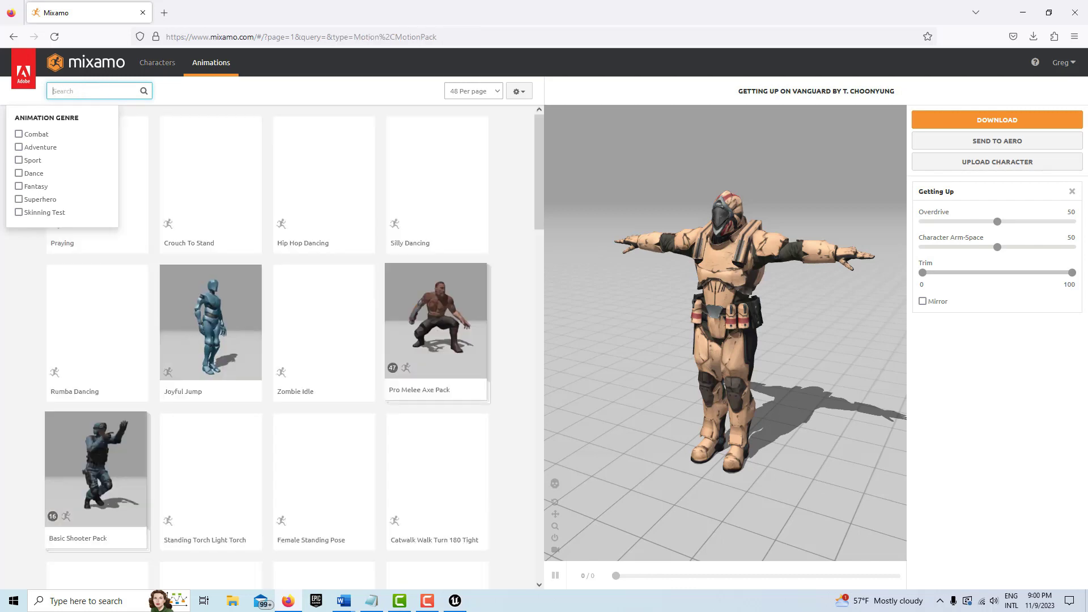
text(id)
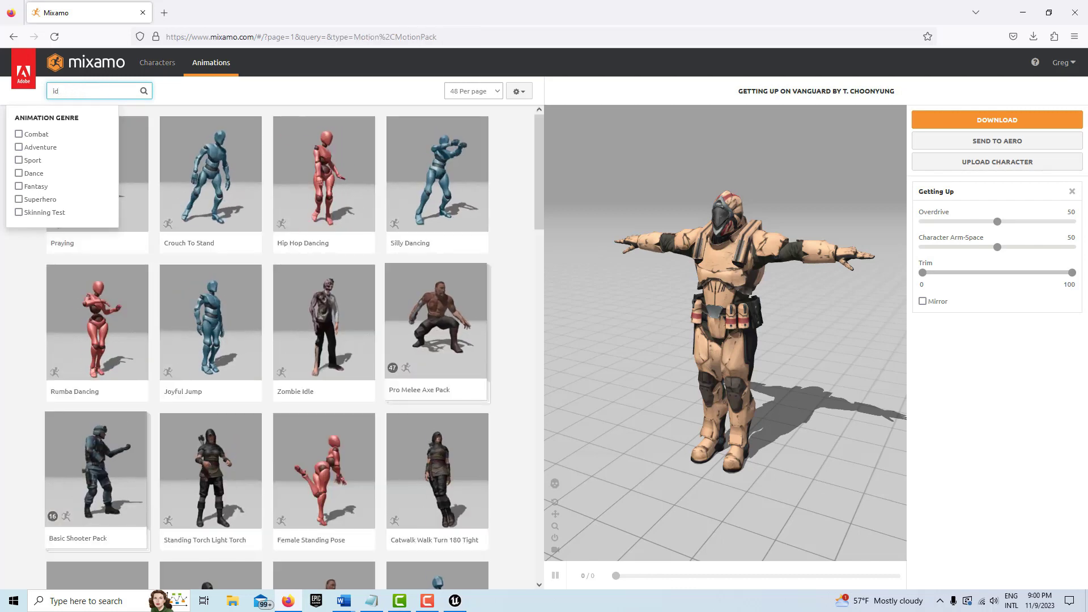
text(le)
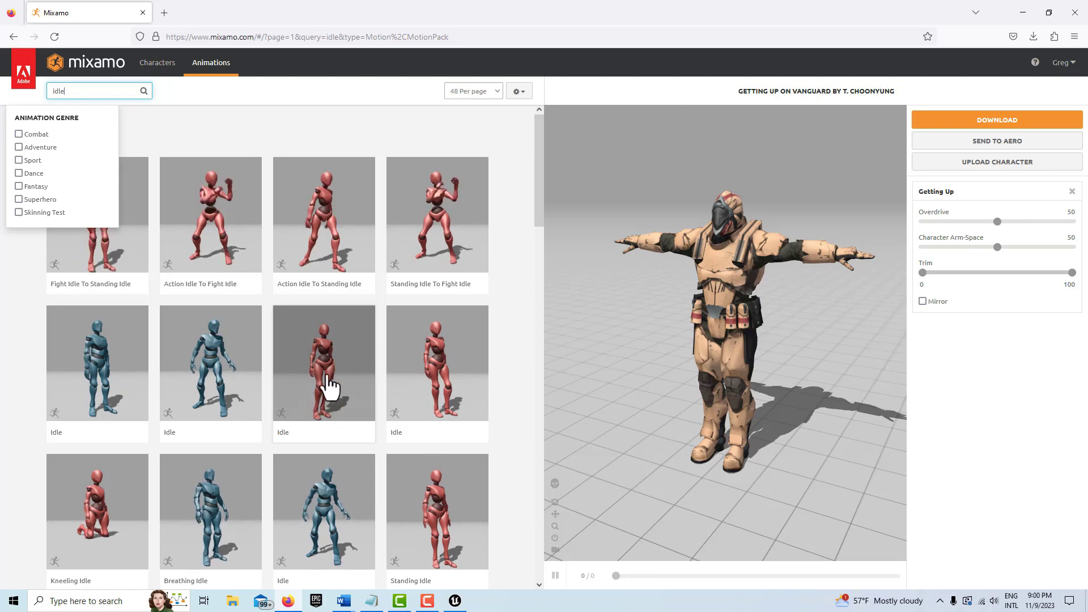
click(119, 386)
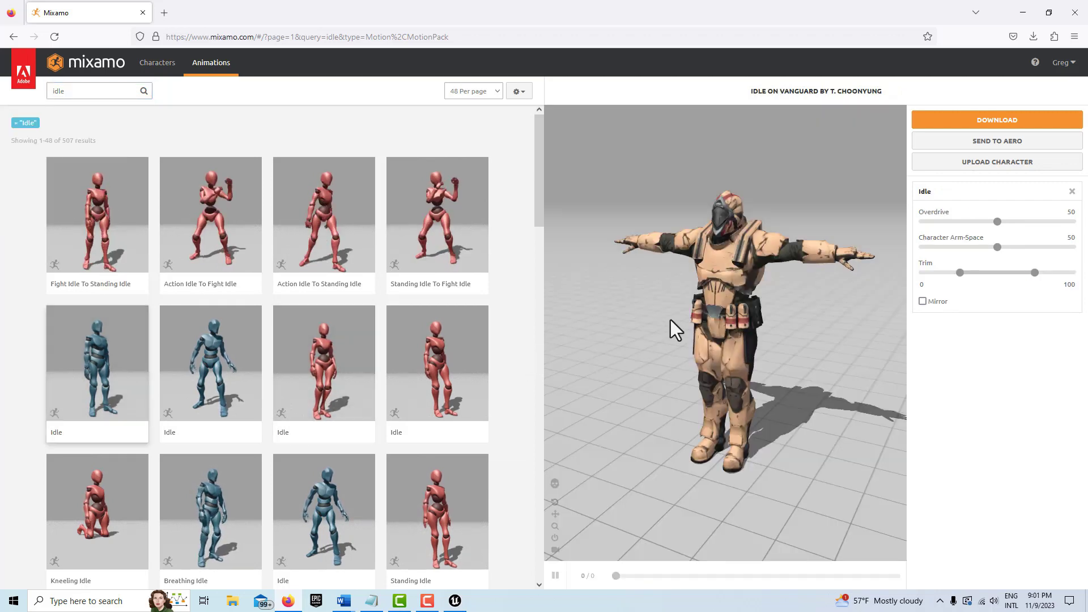
Download the Idle animation as FBX Binary without skin at 30 frames per second.
click(1012, 125)
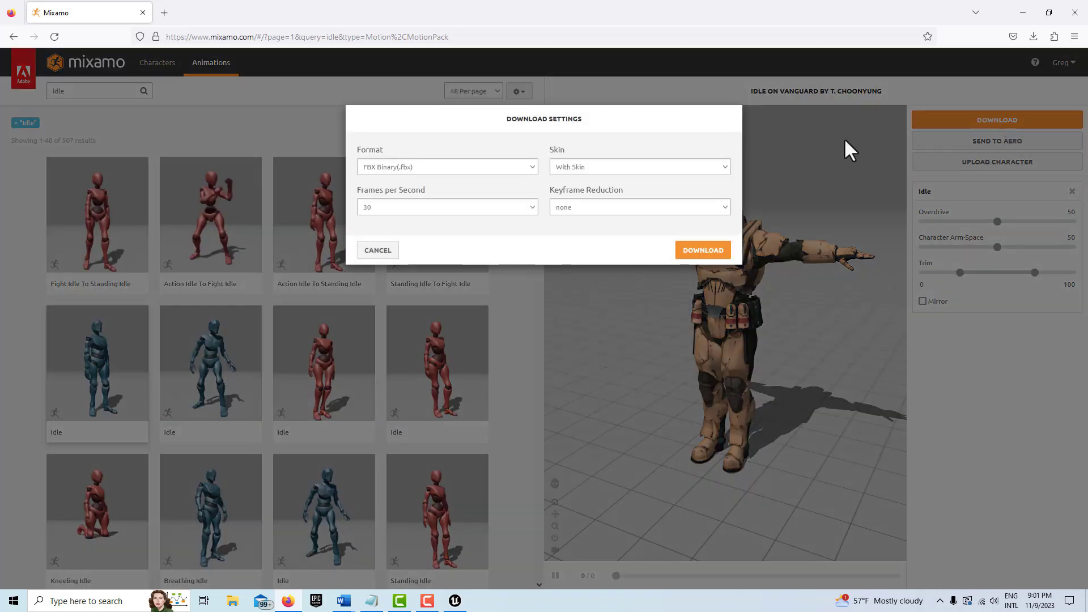
click(716, 170)
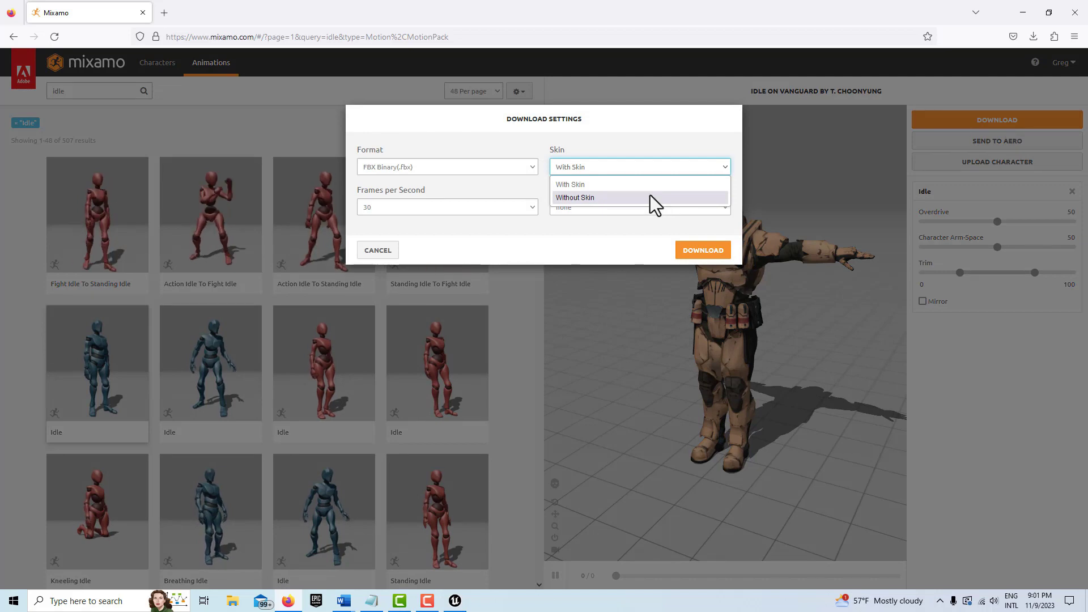
key(Escape)
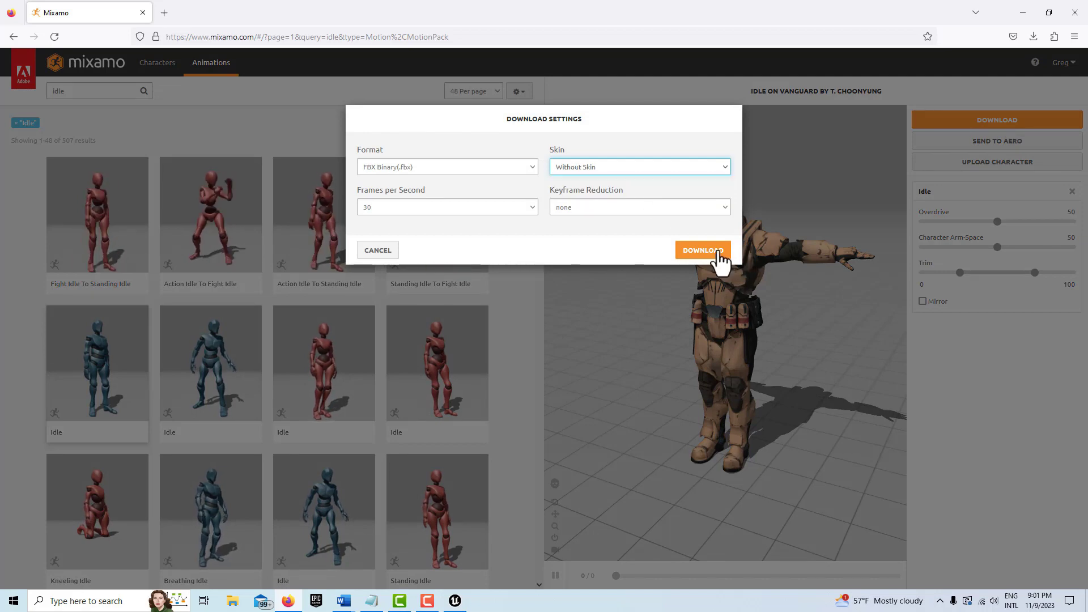
click(718, 250)
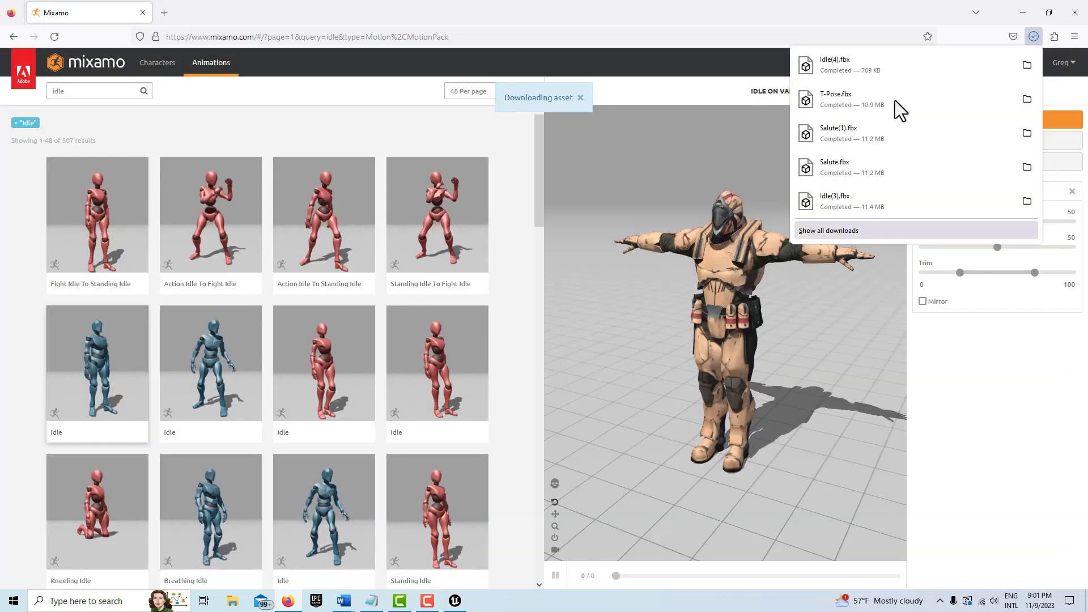
click(663, 178)
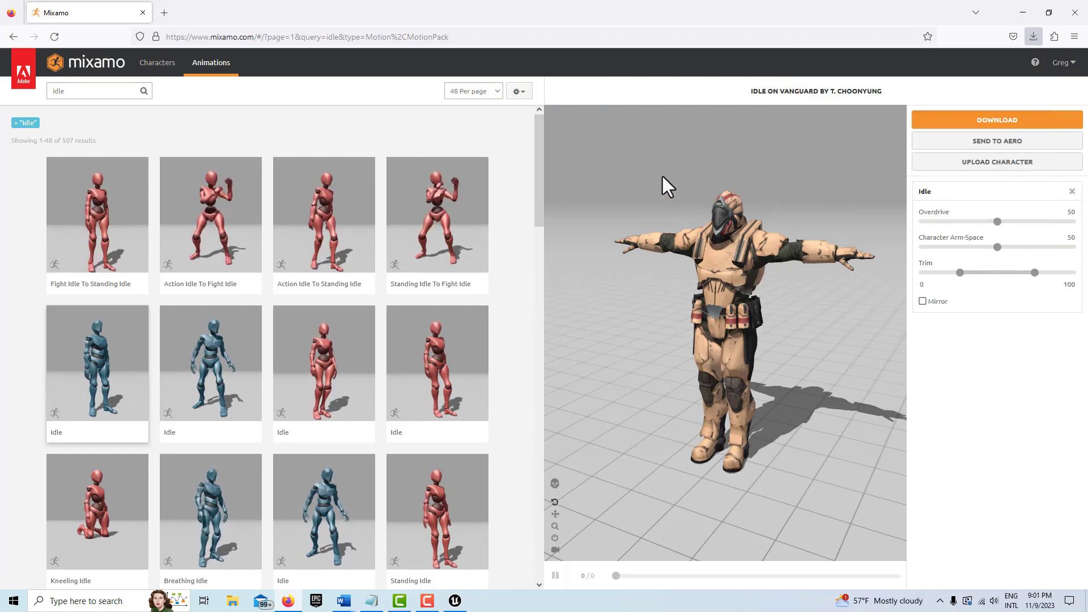
Replace the animation search term with "salute".
click(76, 91)
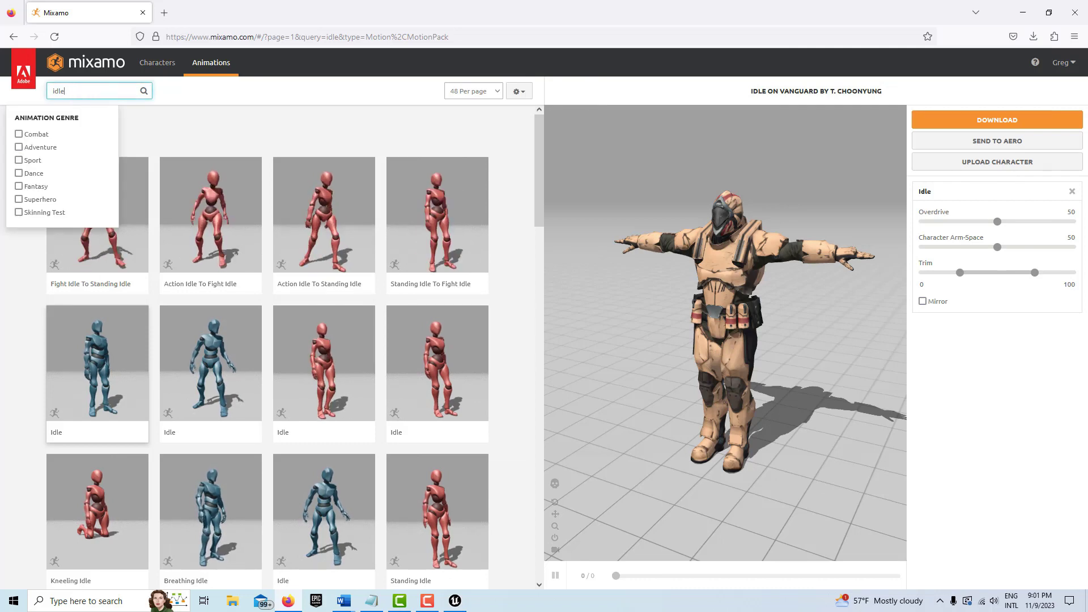
key(BackSpace)
key(BackSpace)
key(BackSpace)
key(BackSpace)
text(sal)
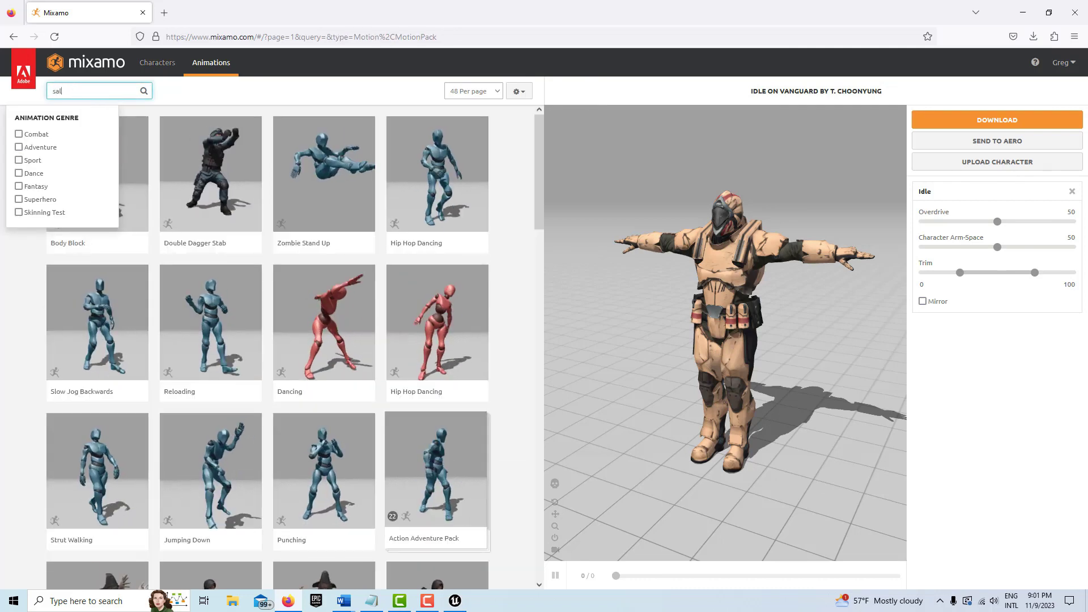
text(ute)
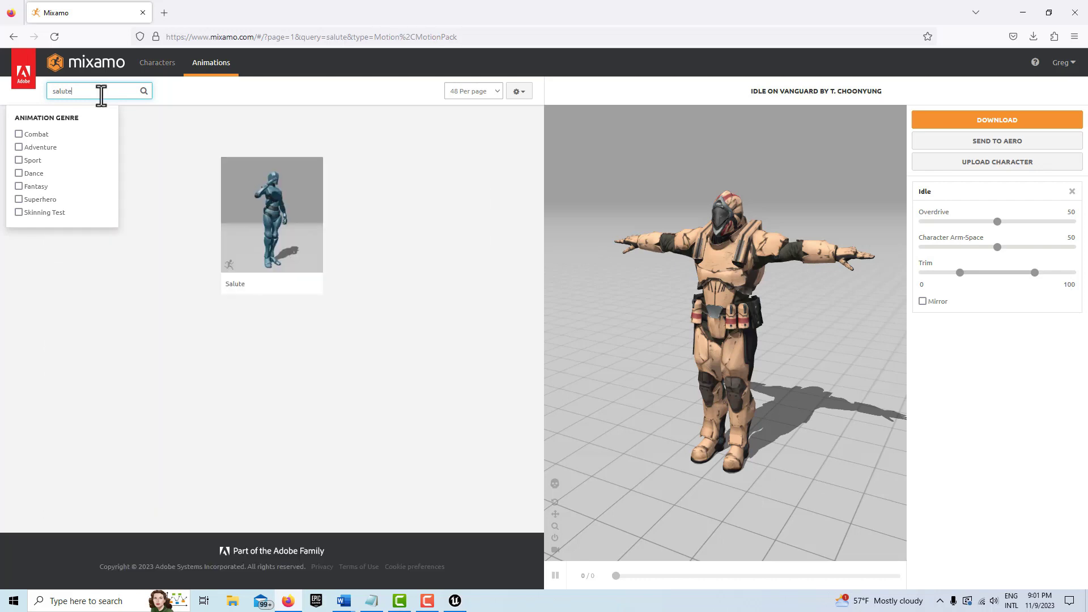
Apply the Salute animation to the character and download it as FBX Binary without skin.
click(262, 244)
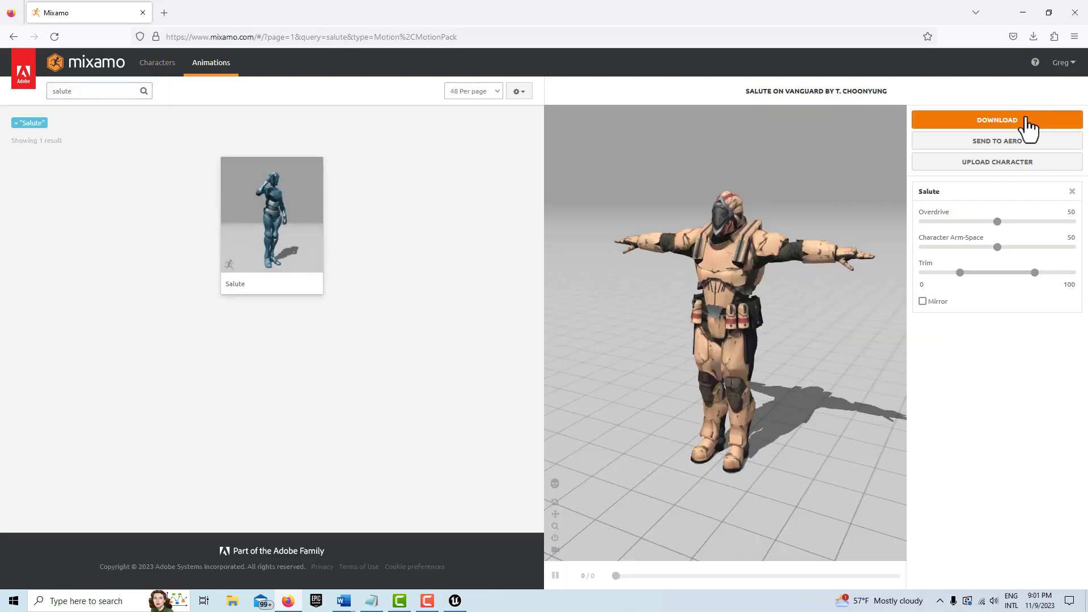
click(1027, 122)
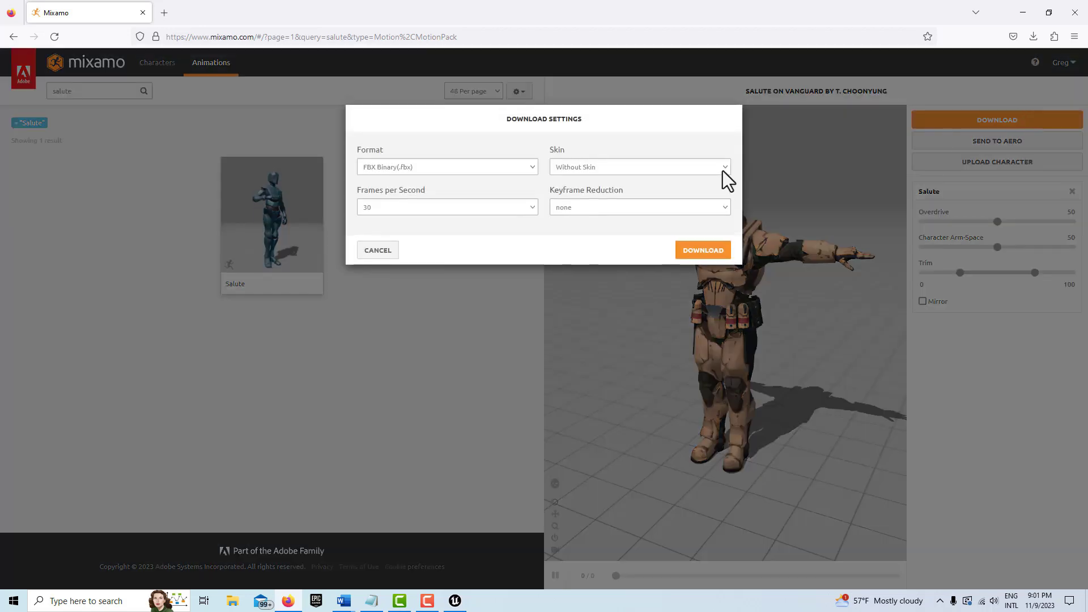
click(710, 252)
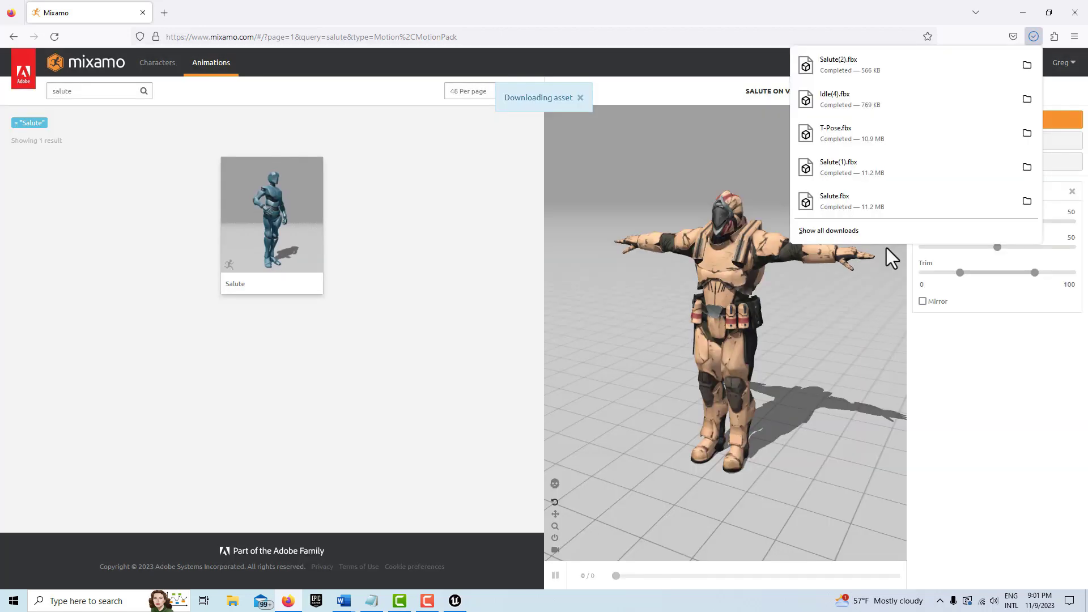
Return to the Unreal Editor project and open its main Content folder.
click(1029, 12)
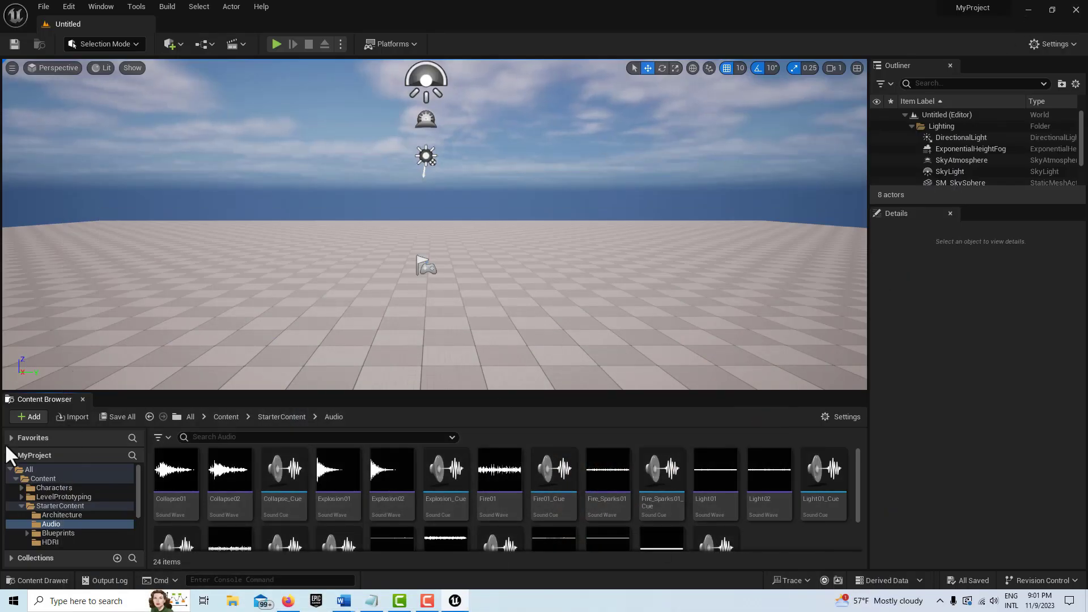
click(47, 478)
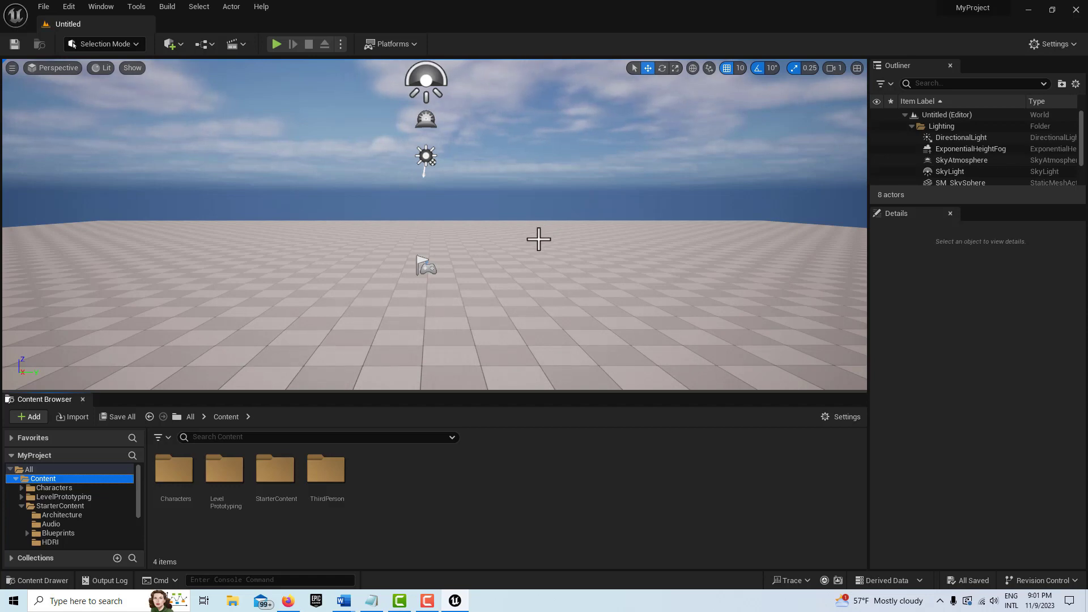
right_click(538, 239)
click(451, 495)
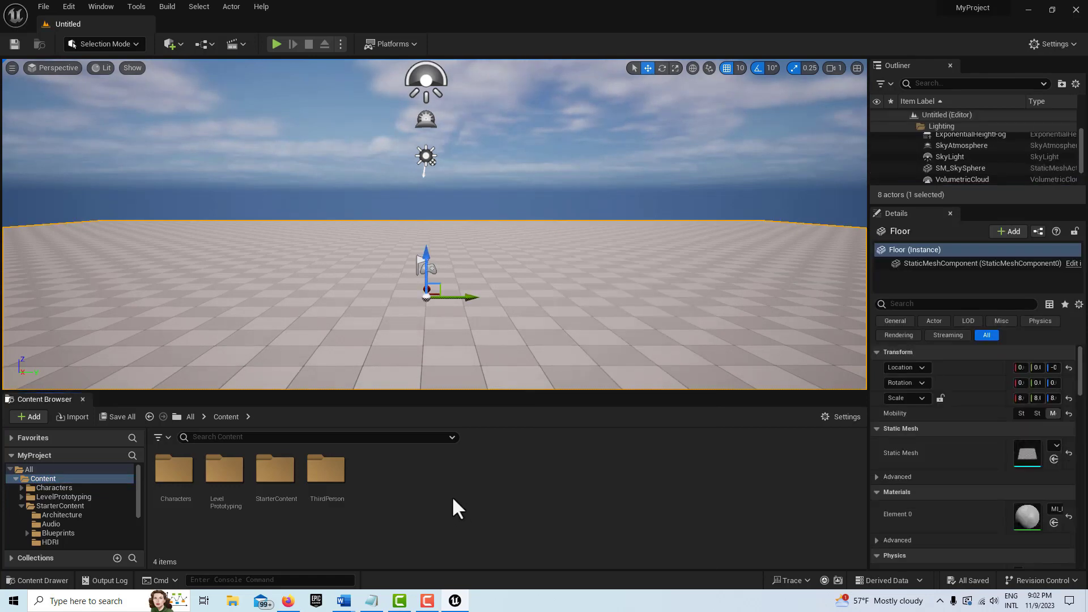
click(21, 417)
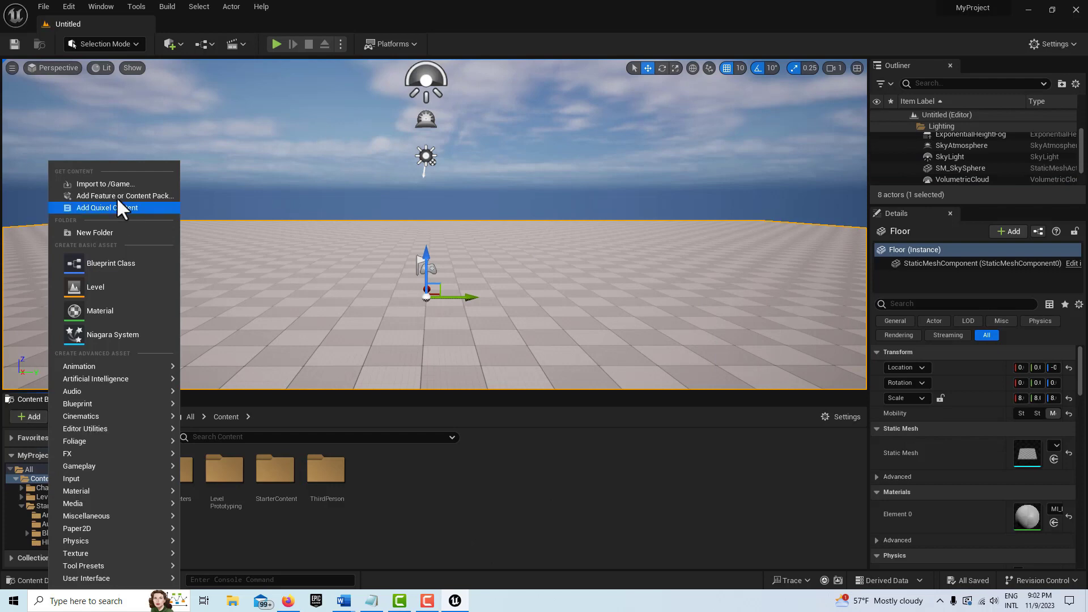
click(107, 184)
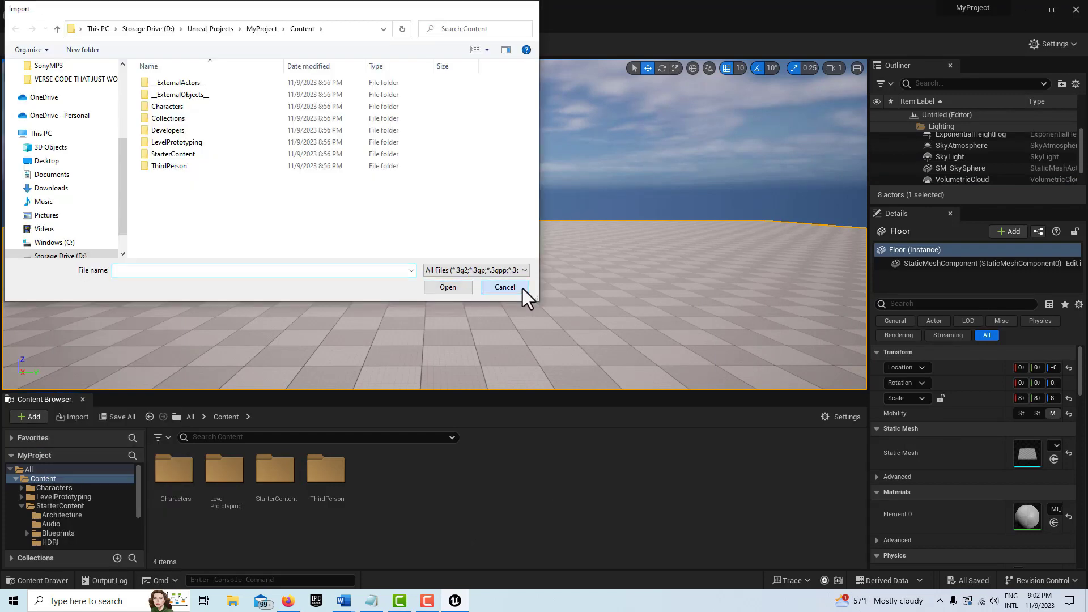
click(520, 290)
Choose T-Pose.fbx from the Downloads folder for import into the Content folder.
click(31, 417)
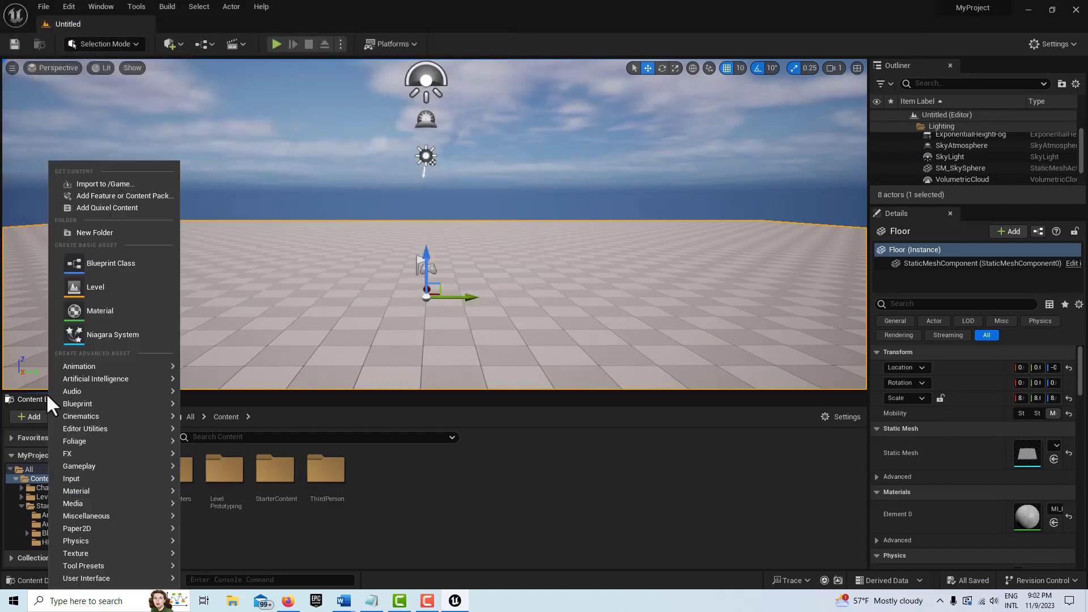
click(114, 184)
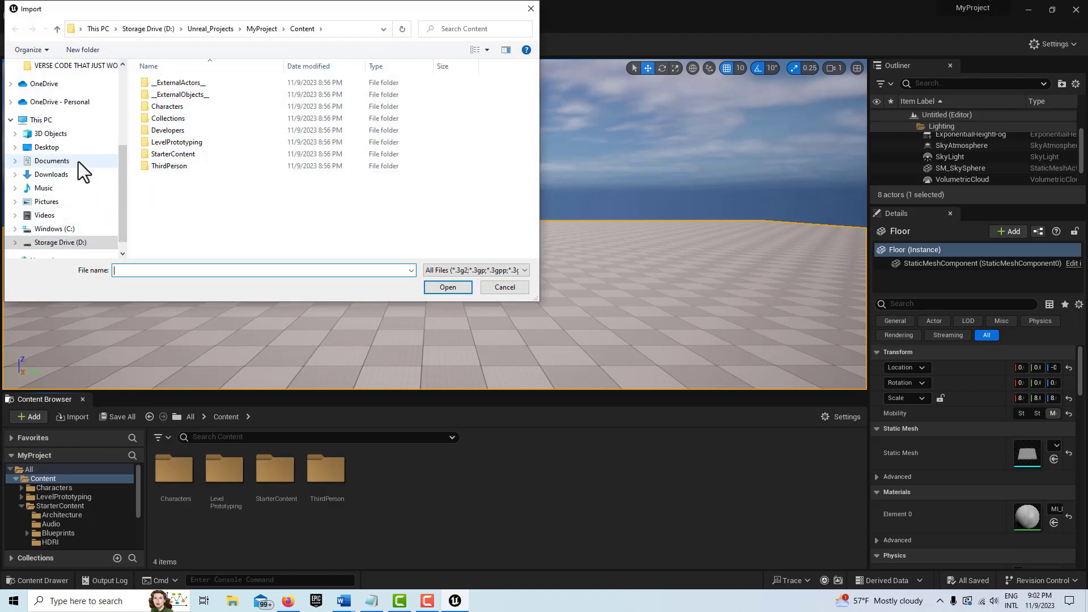
click(52, 176)
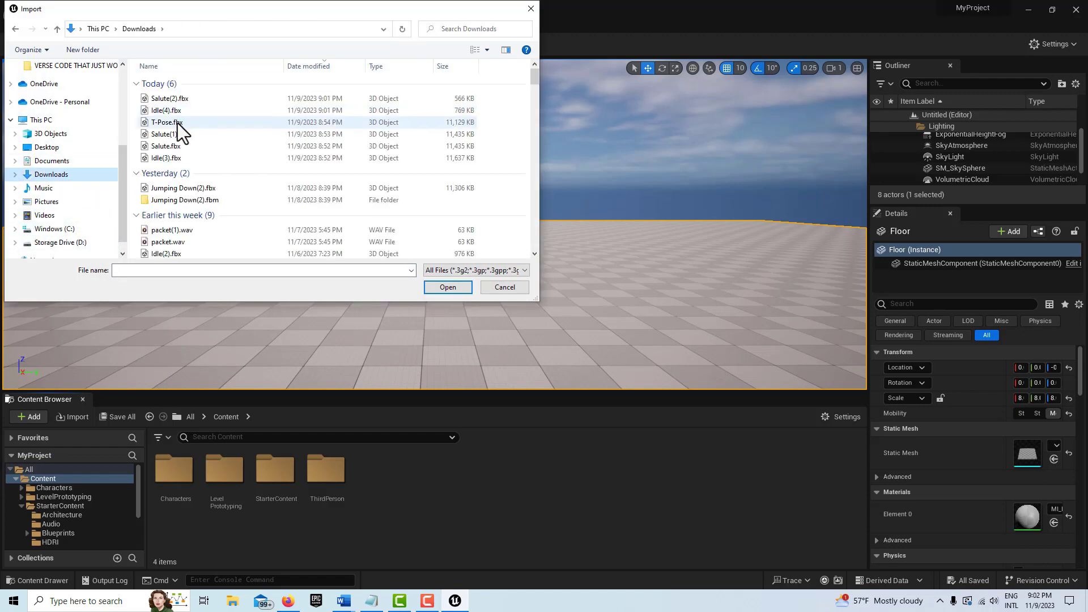
click(177, 123)
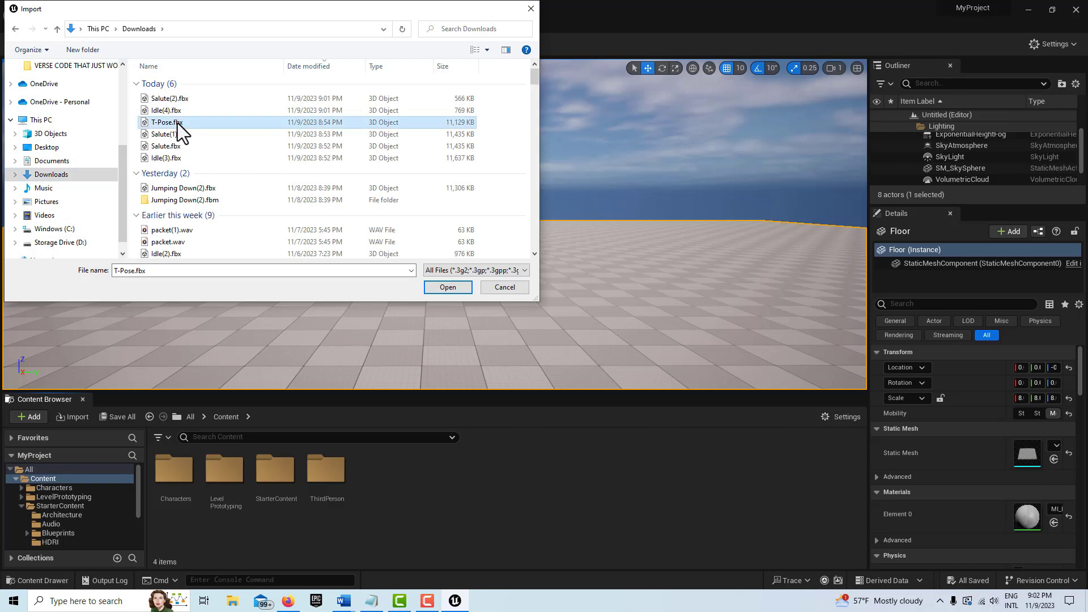
click(454, 288)
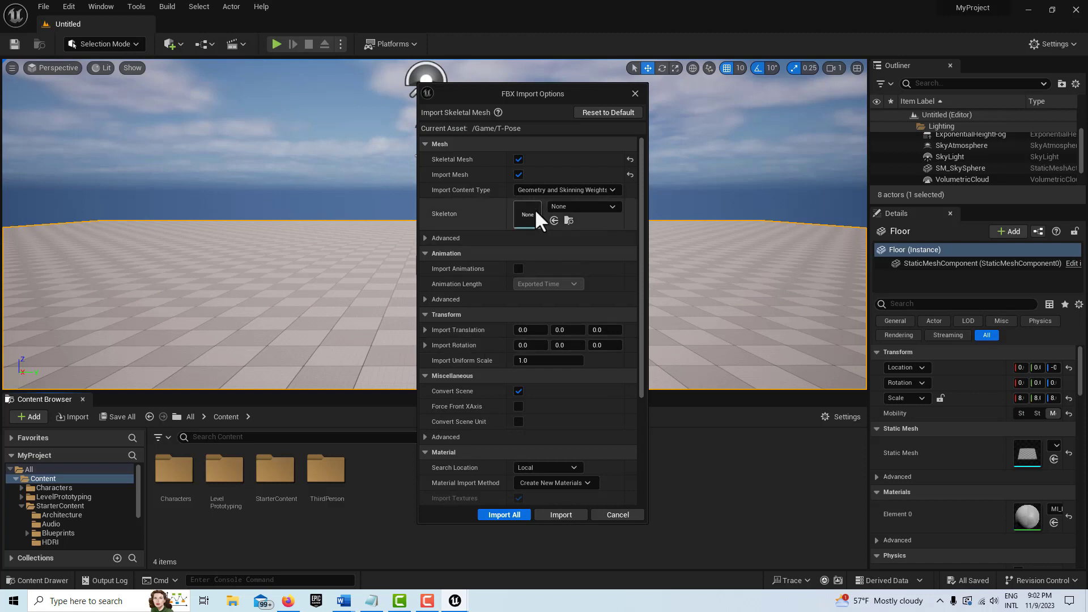
Enable Use T0 As Ref Pose, import the T-Pose skeletal mesh and dismiss the message log.
click(426, 237)
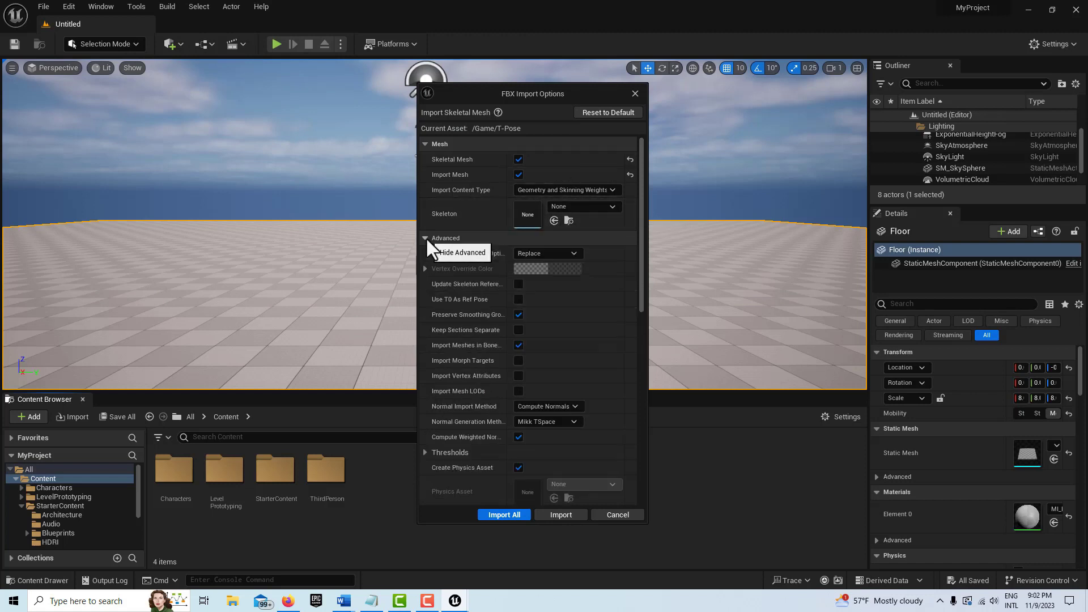
click(518, 299)
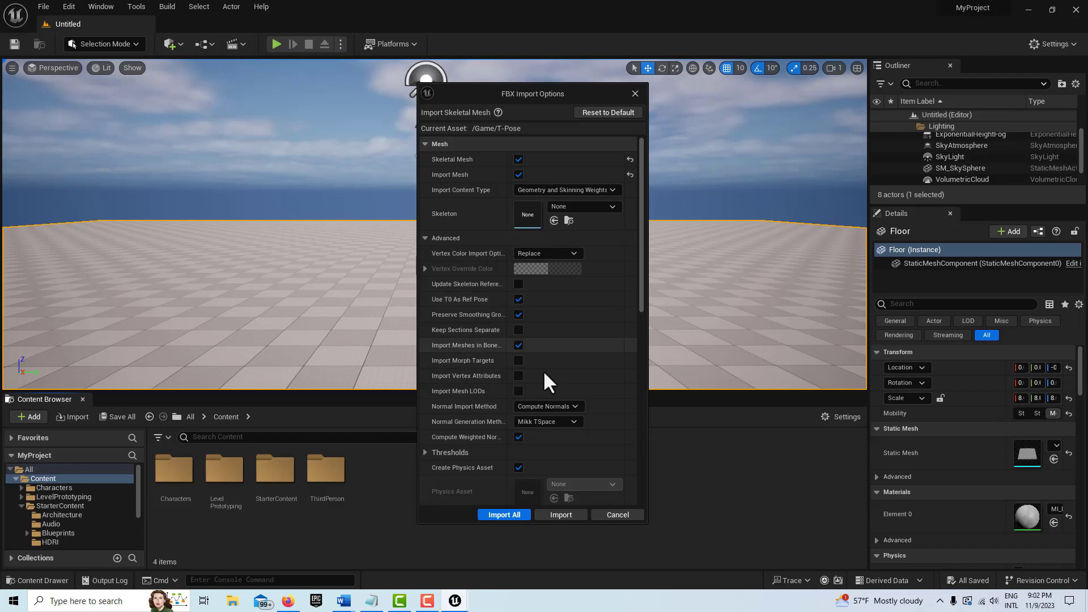
click(503, 514)
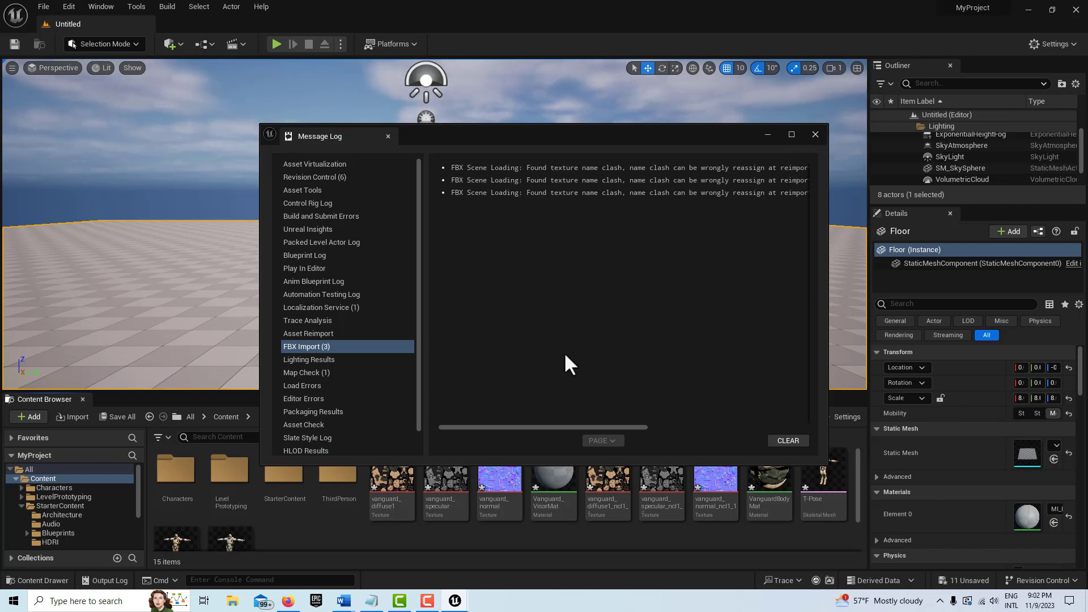
drag(553, 427, 780, 406)
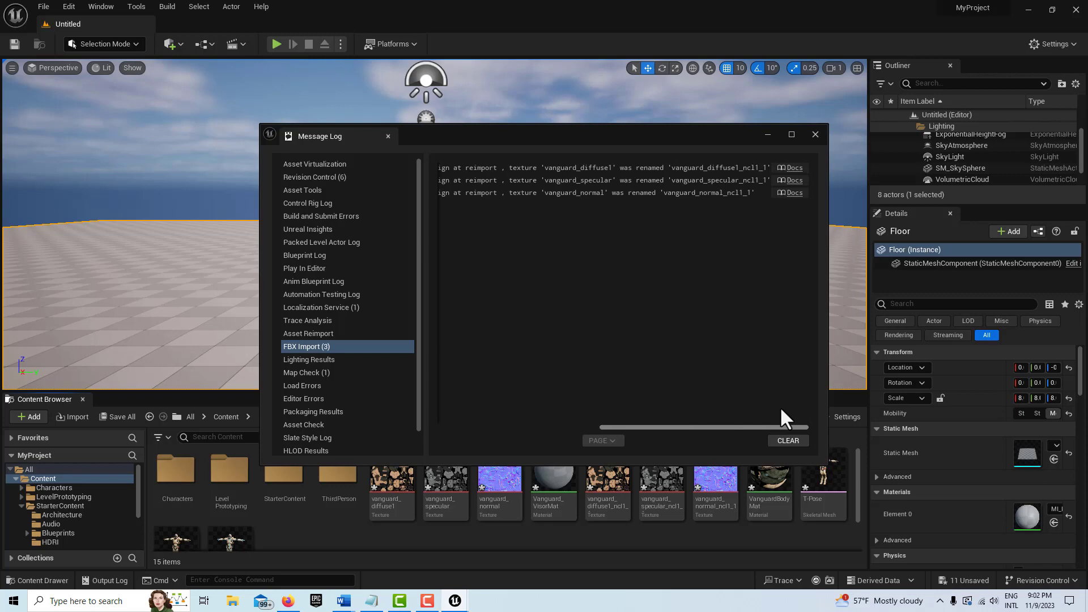
click(815, 134)
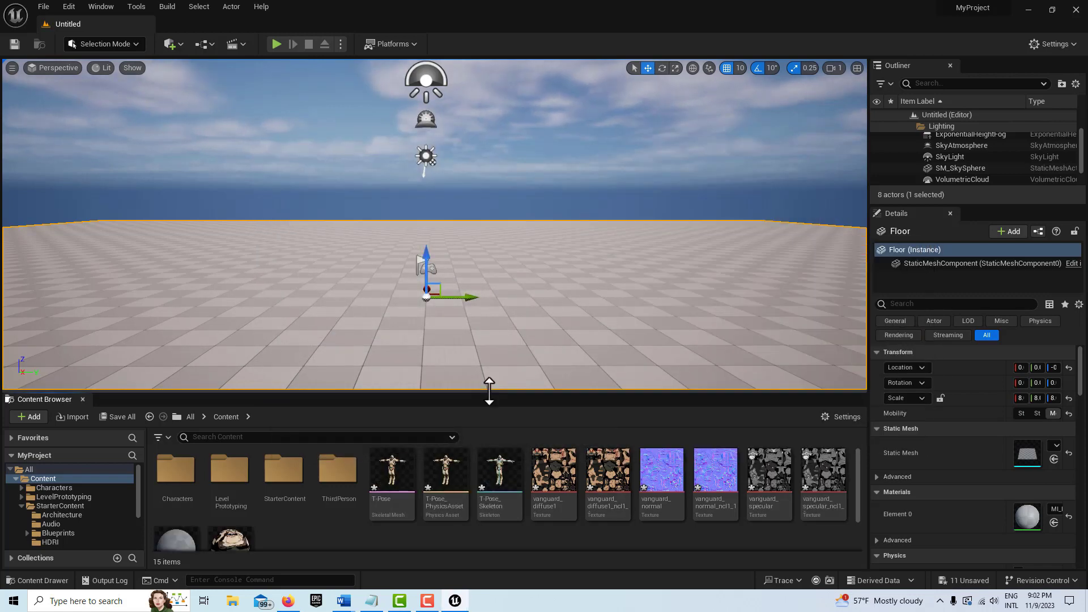
Enlarge the Content Browser and import Idle(4).fbx from Downloads as an animation on T-Pose_Skeleton.
drag(489, 390, 461, 285)
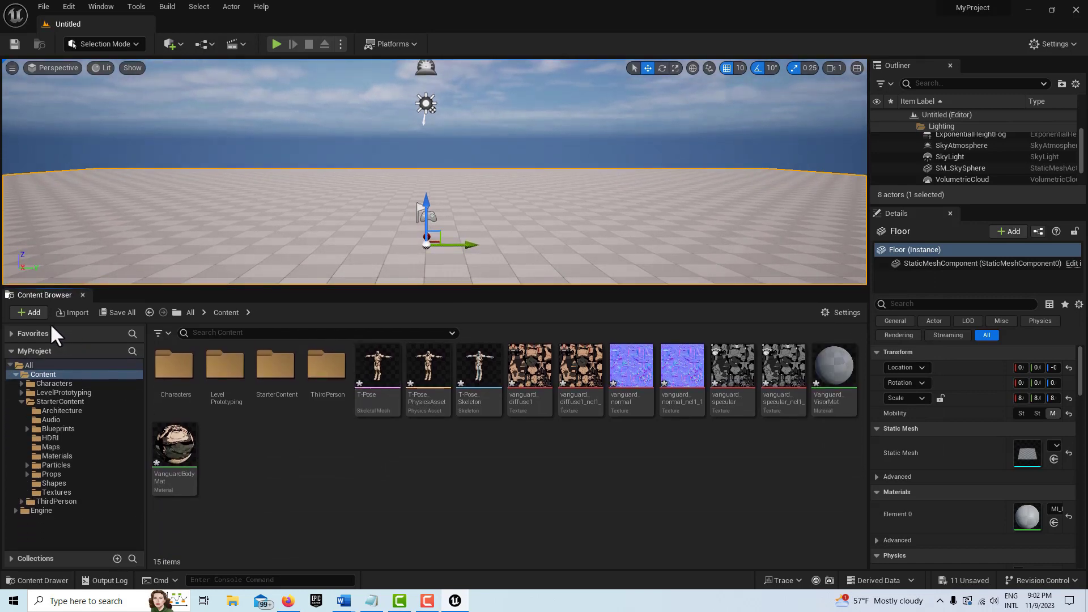
click(27, 314)
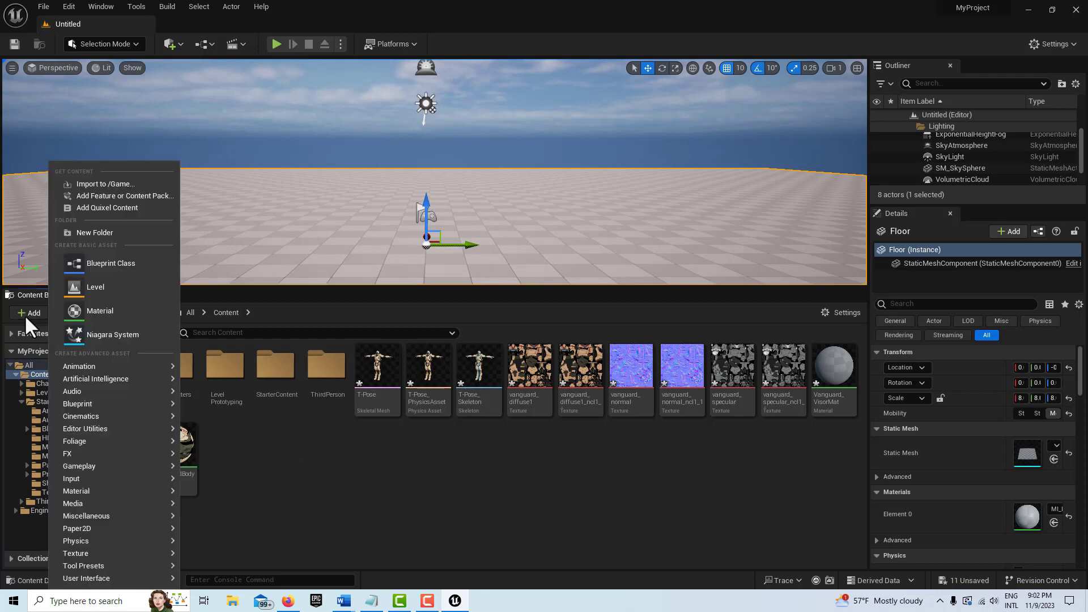
click(91, 184)
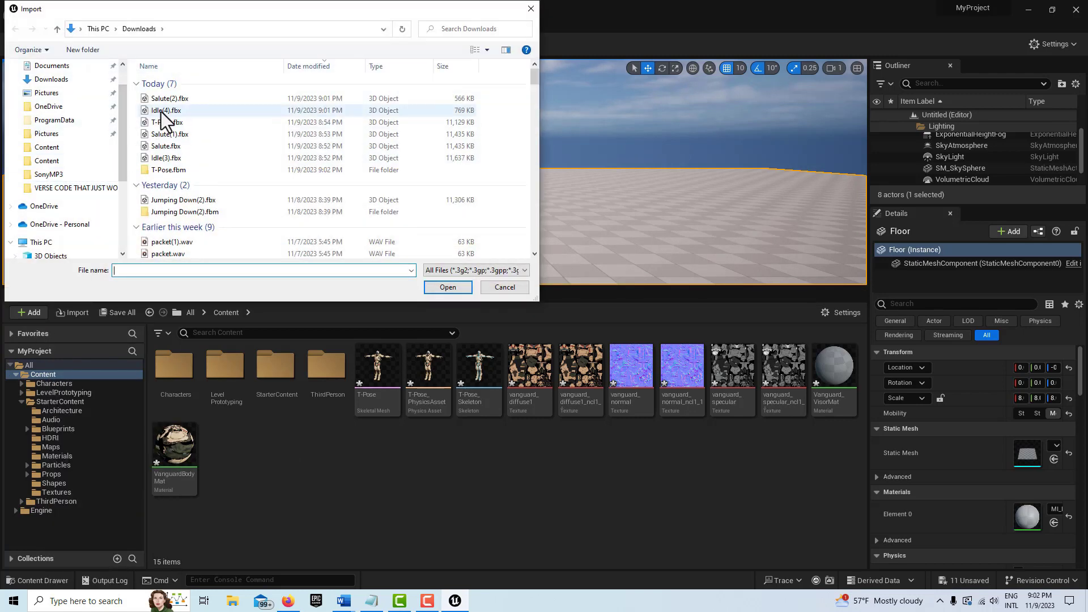
click(161, 114)
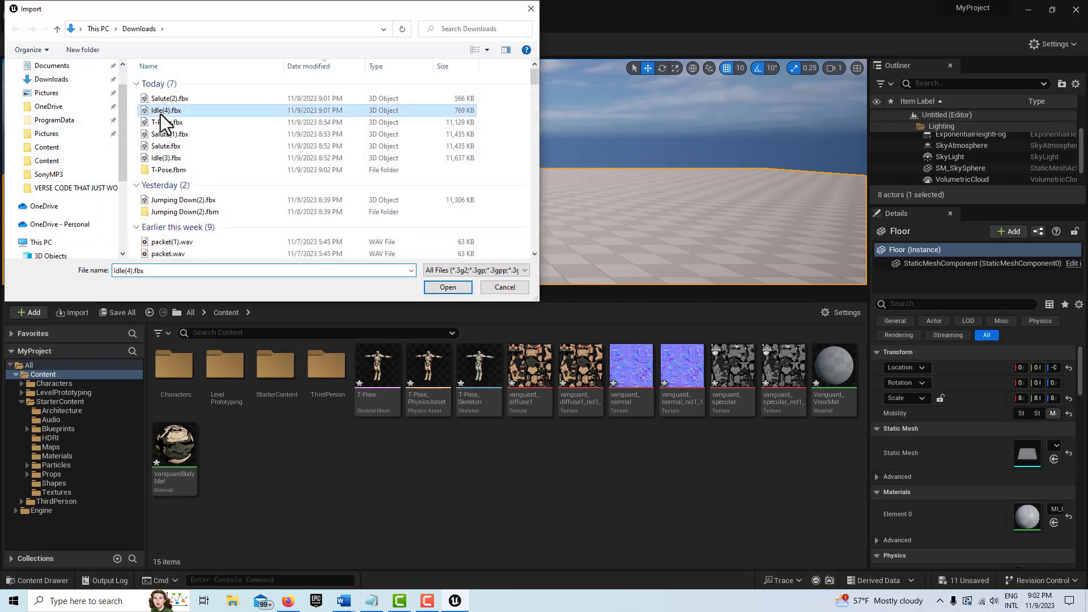
click(452, 290)
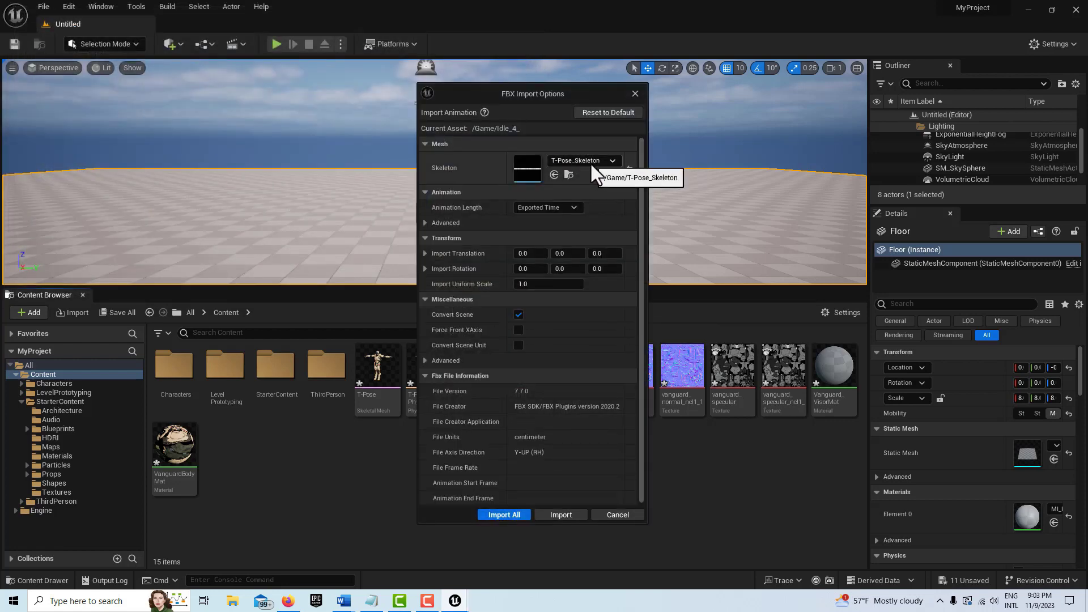
click(512, 511)
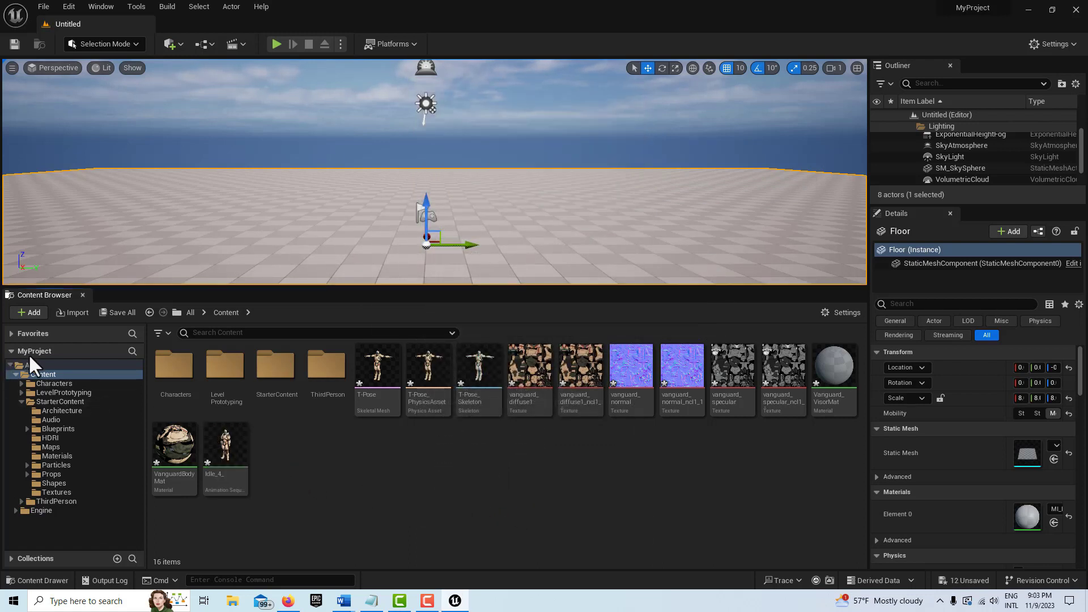
Import Salute(2).fbx from Downloads as an animation on T-Pose_Skeleton.
click(25, 308)
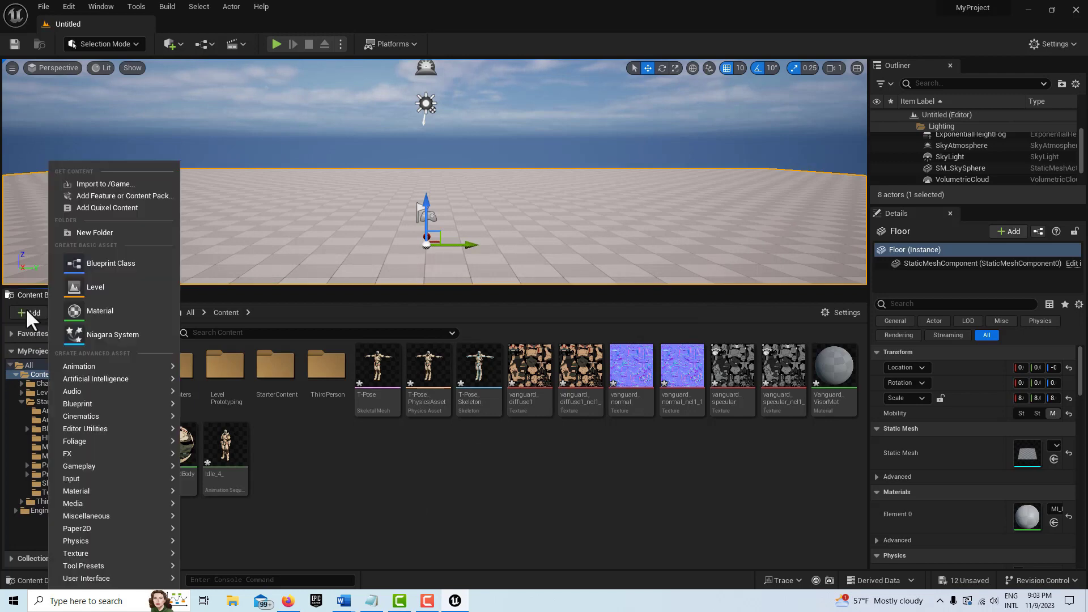
click(111, 186)
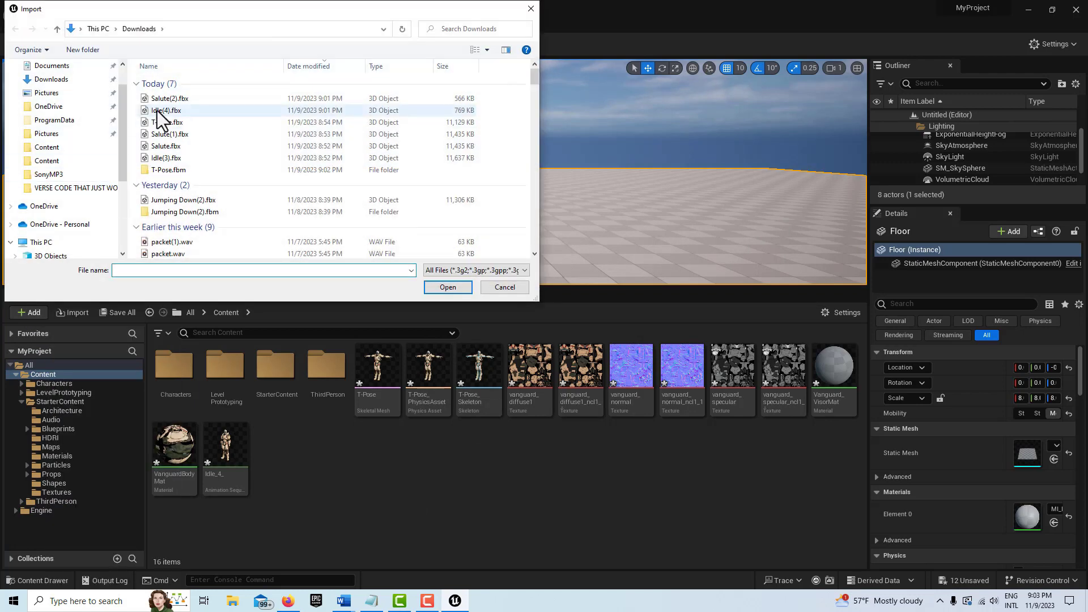
click(161, 99)
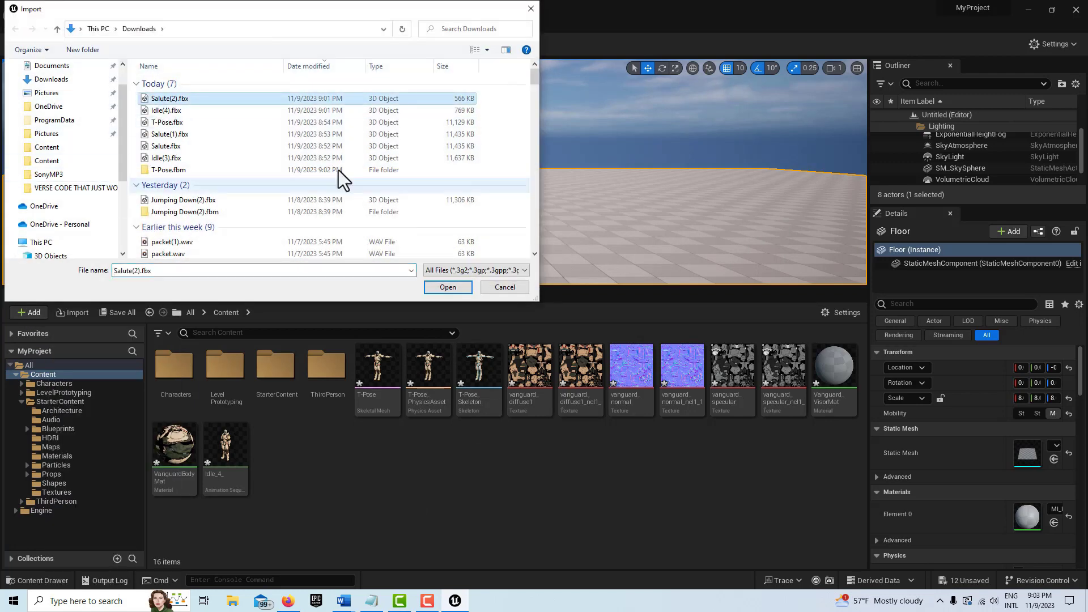
click(448, 288)
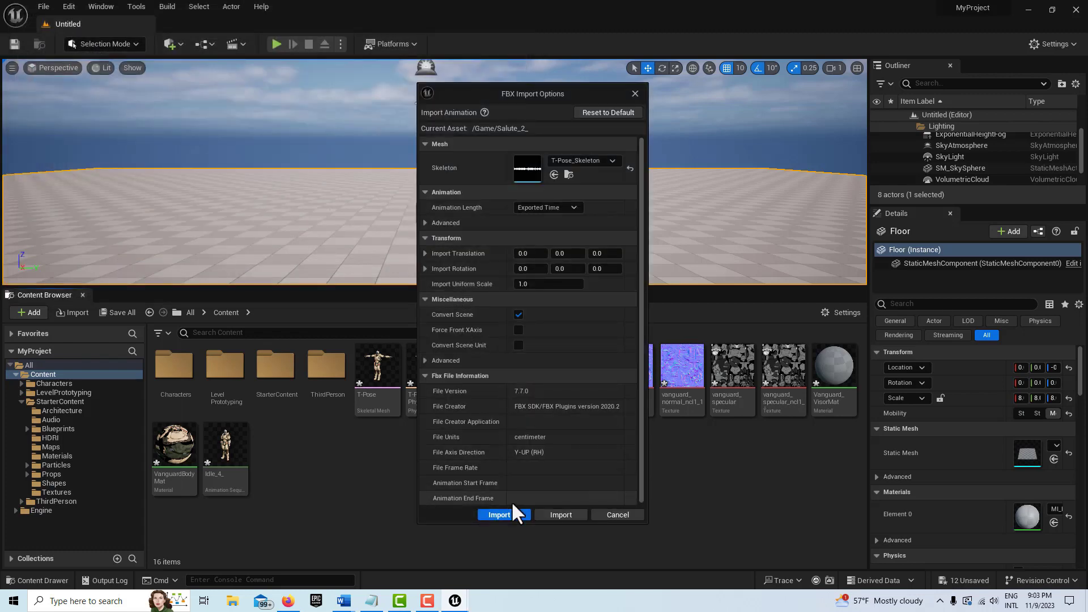
click(516, 510)
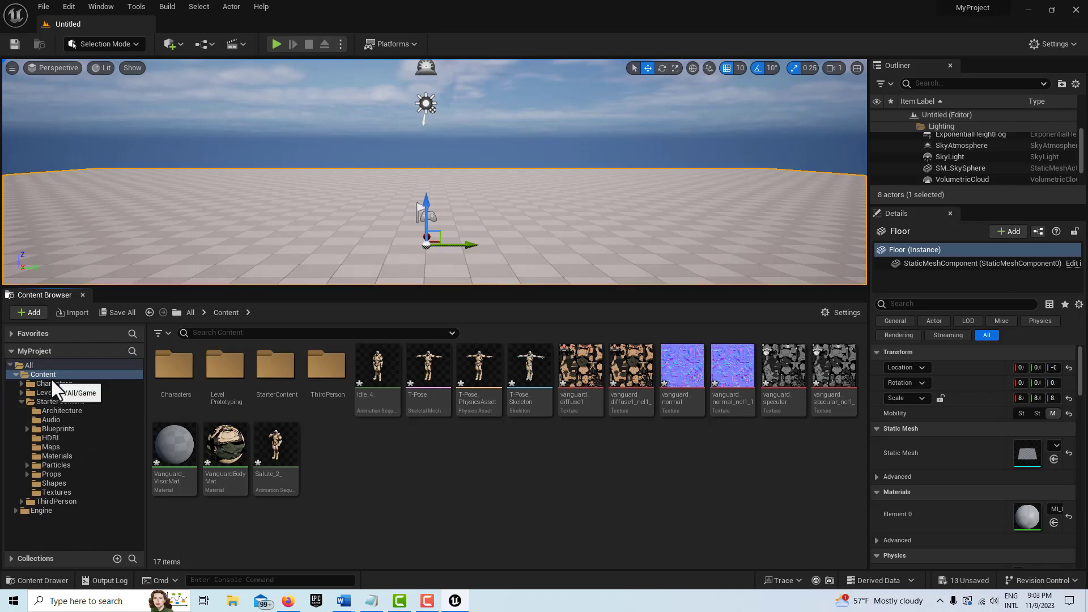
Create a Level Sequence with the default name in the Content folder and open it in Sequencer.
right_click(440, 462)
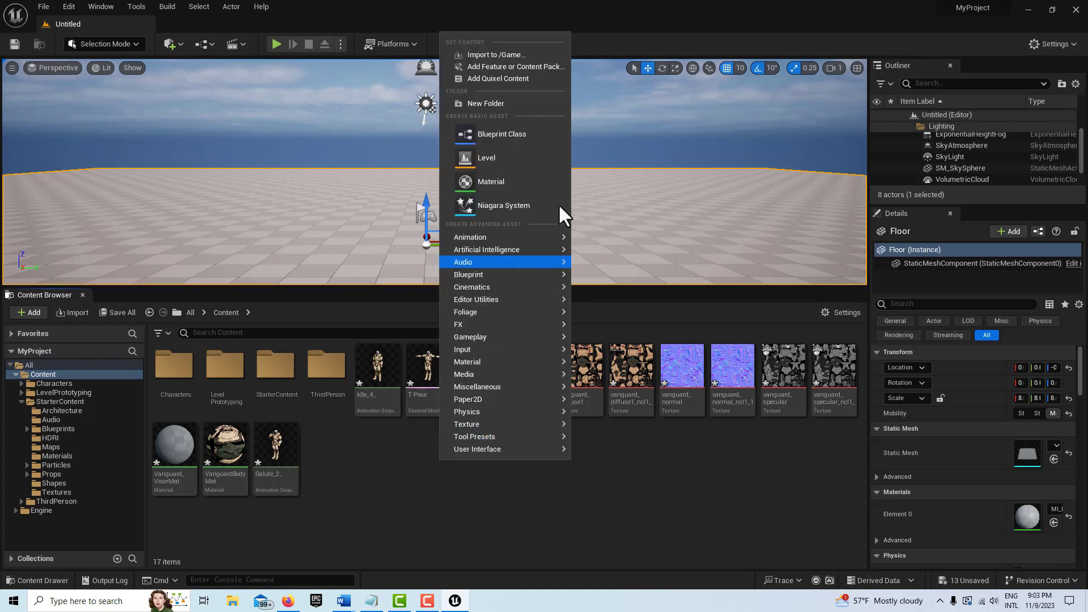
mouse_move(543, 278)
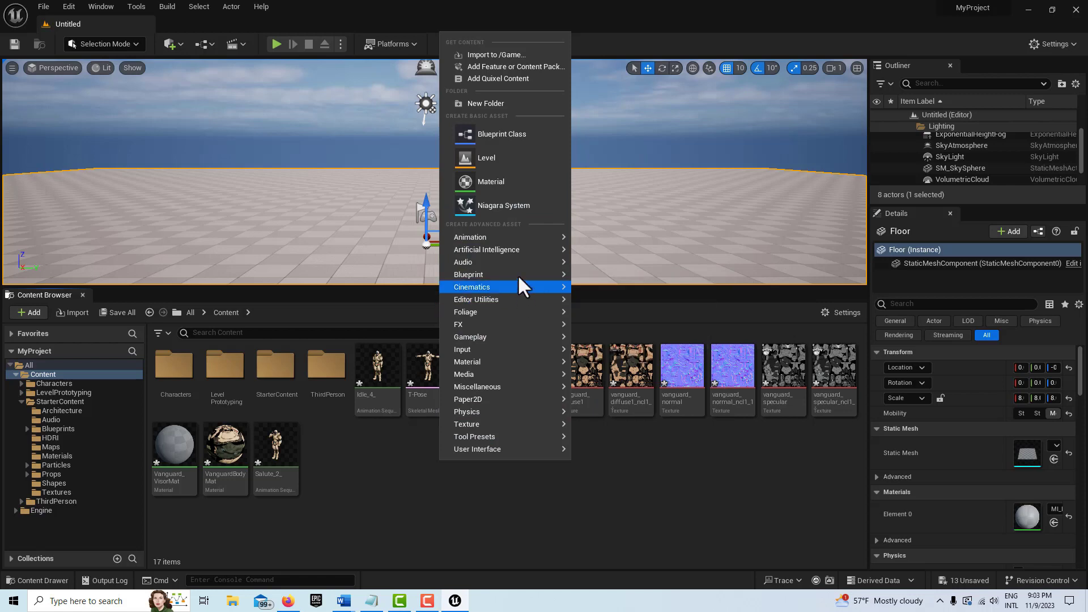
click(660, 316)
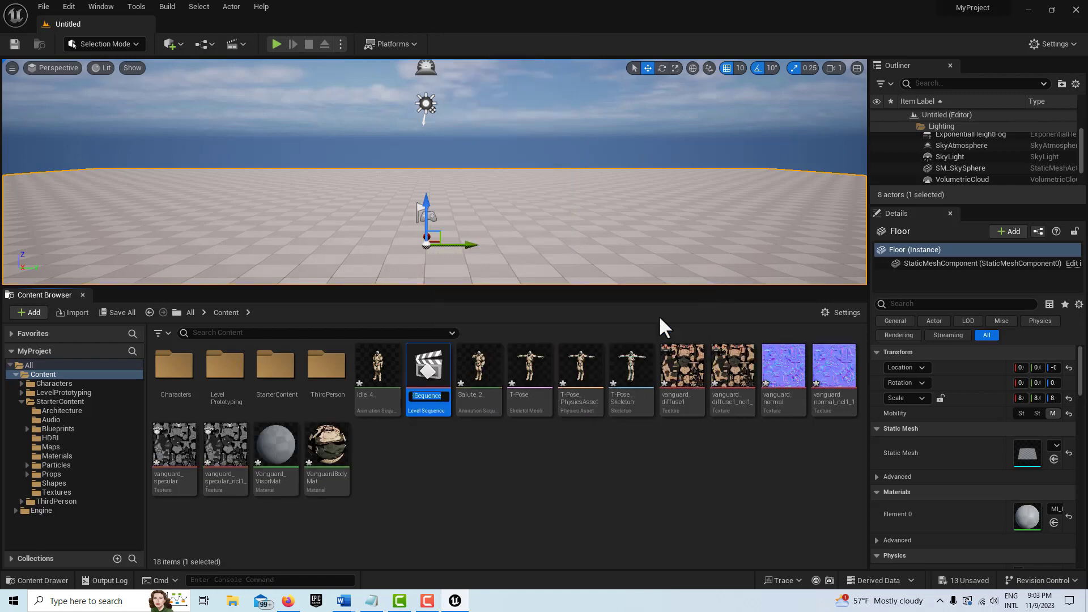
click(435, 367)
double_click(435, 369)
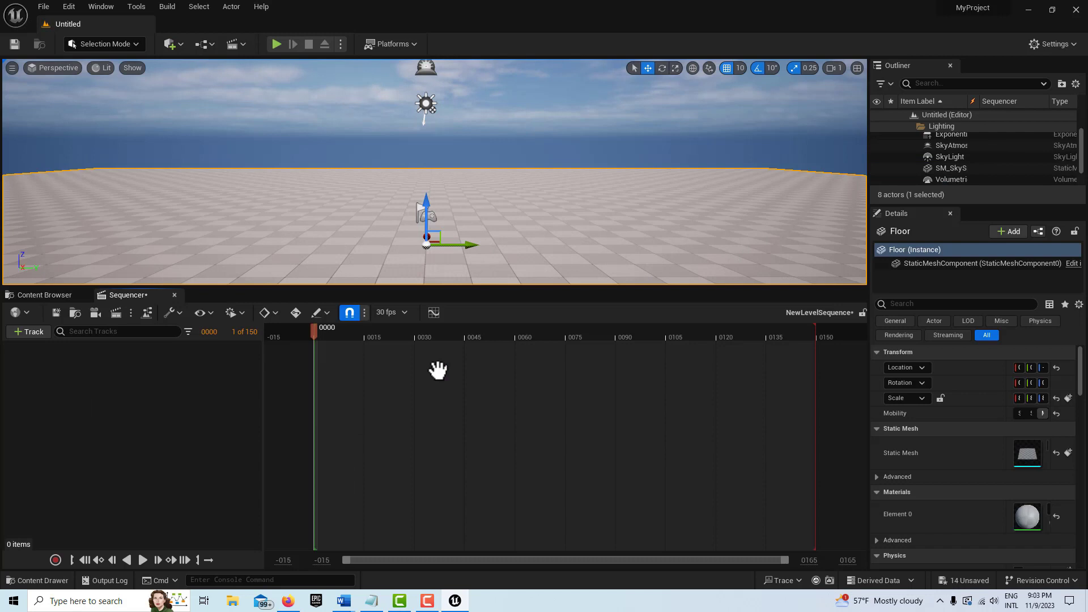
Return to the Content folder and place the T-Pose skeletal mesh on the floor of the level.
click(20, 329)
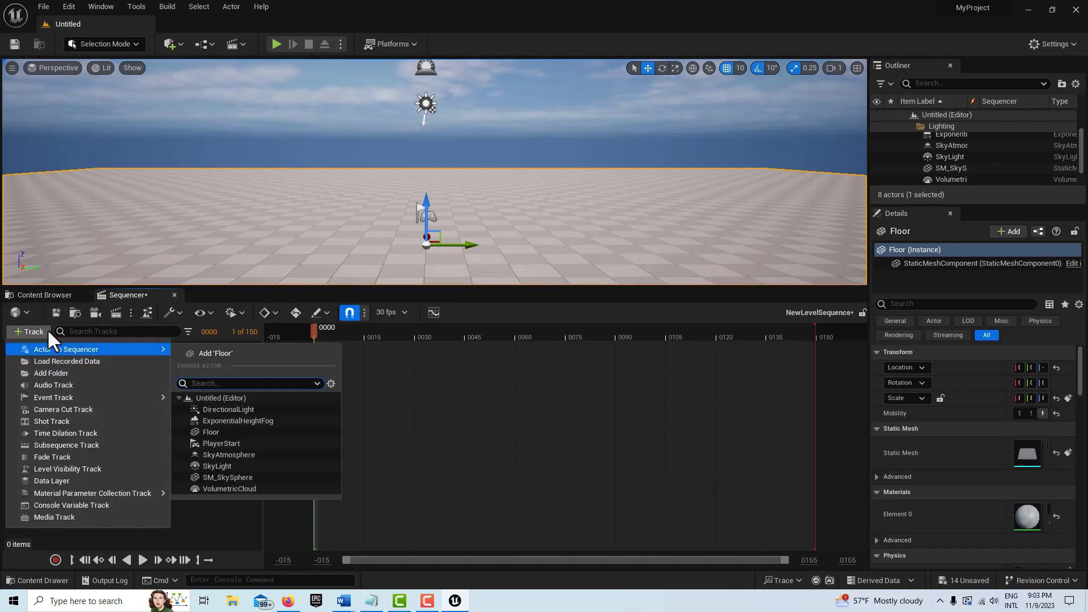
click(63, 297)
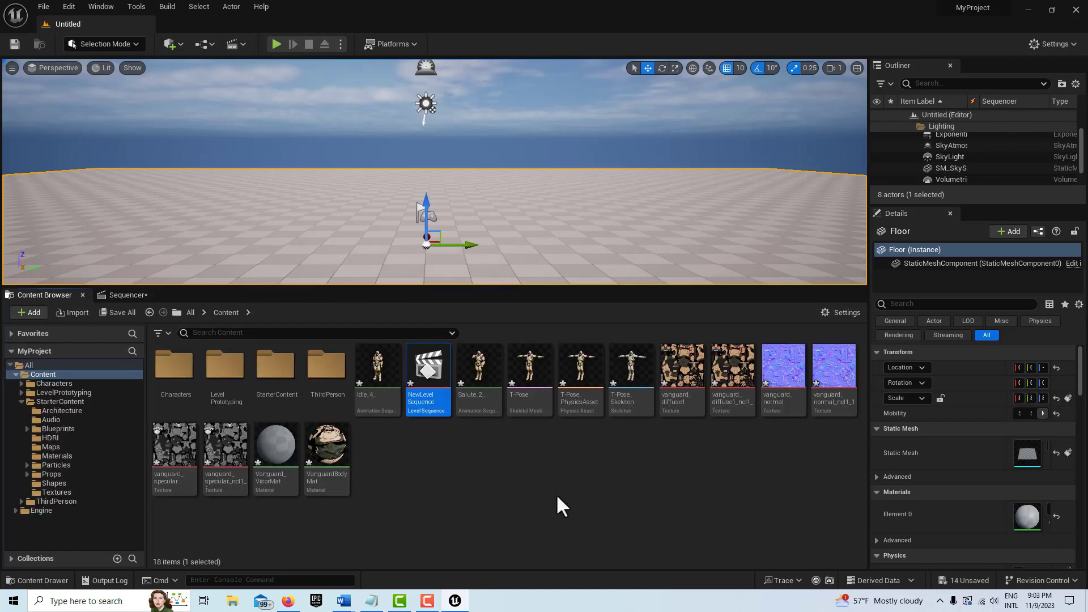
click(531, 385)
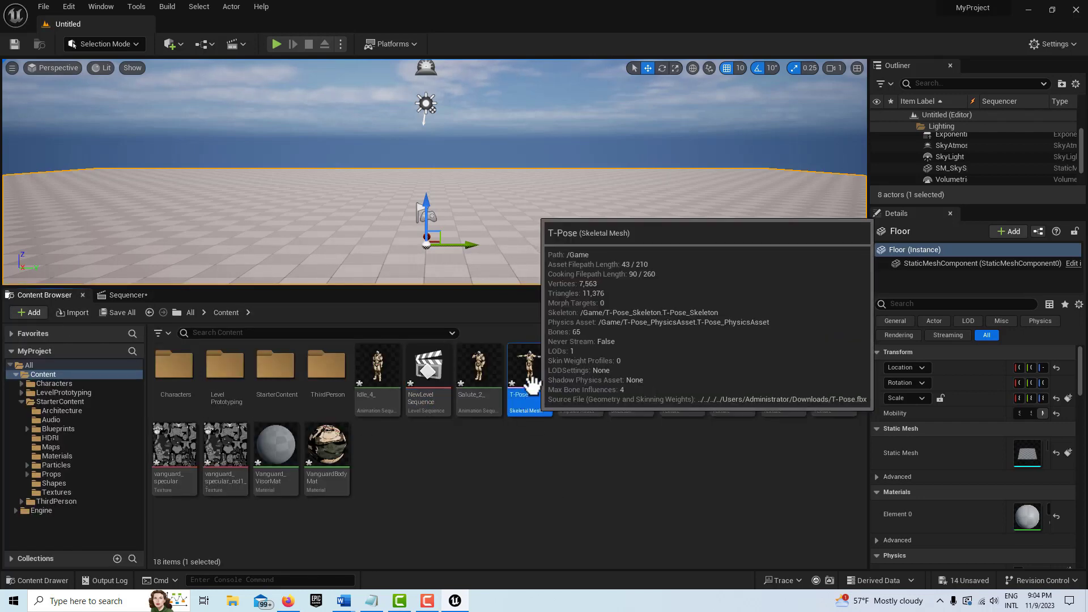
drag(531, 385, 546, 234)
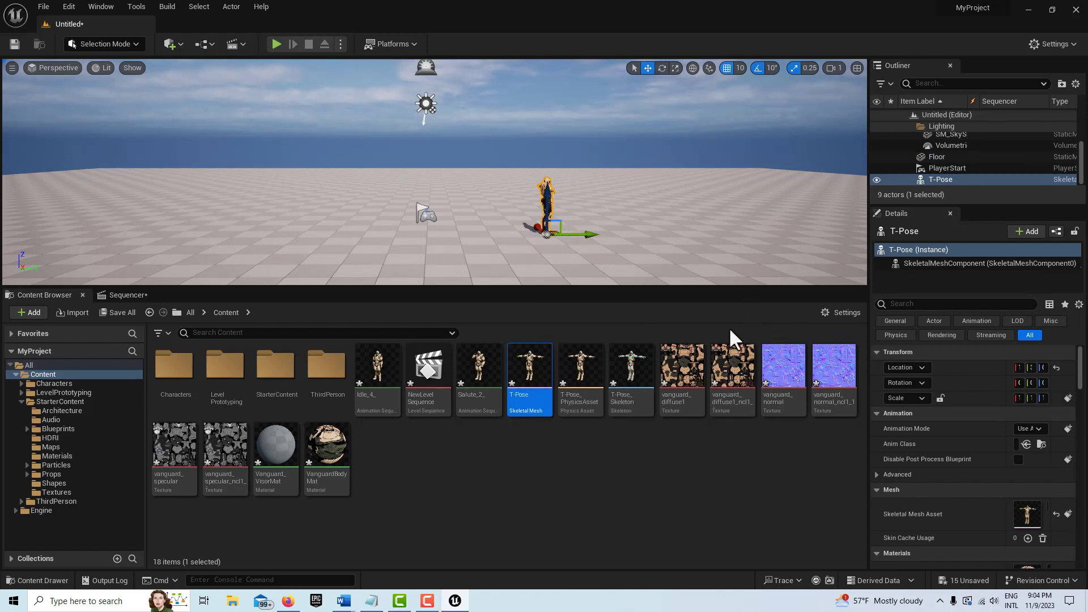
Rotate the T-Pose character about its vertical axis until it faces the camera.
right_drag(510, 198, 572, 181)
scroll(668, 272, up, 5)
mouse_move(652, 209)
right_down()
mouse_move(635, 204)
mouse_move(640, 215)
right_up()
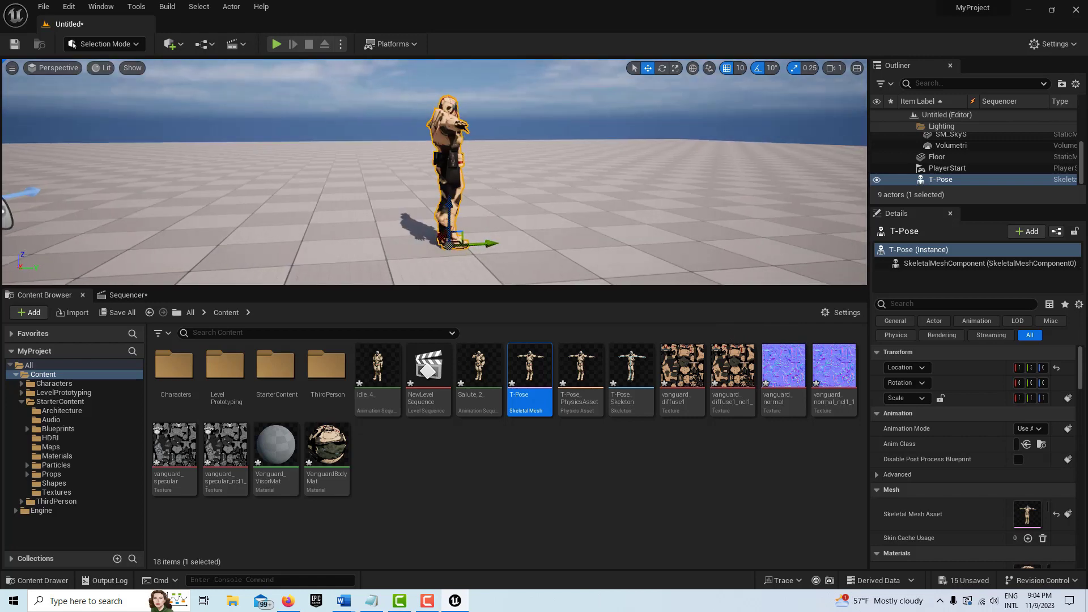
key(e)
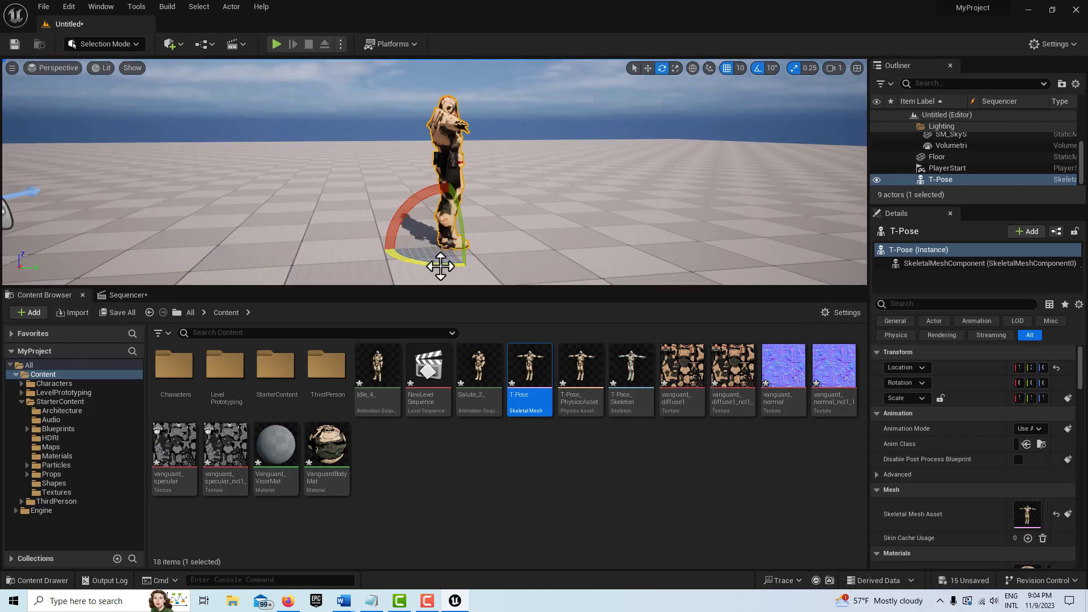
drag(440, 262, 473, 264)
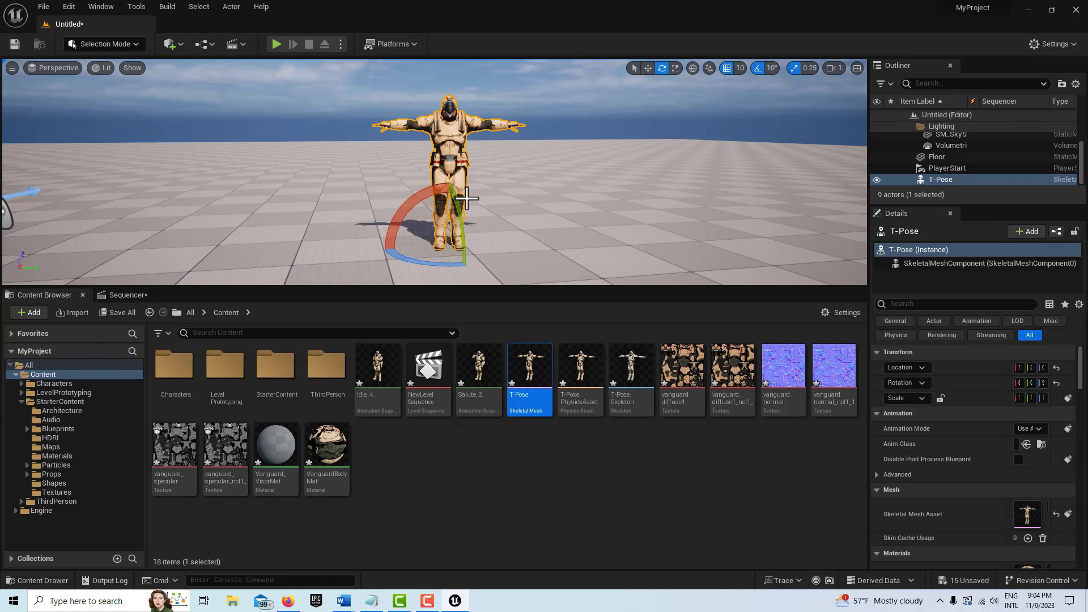
Add the T-Pose actor to the Level Sequence and assign the Idle_4_ animation to its Animation track.
click(152, 297)
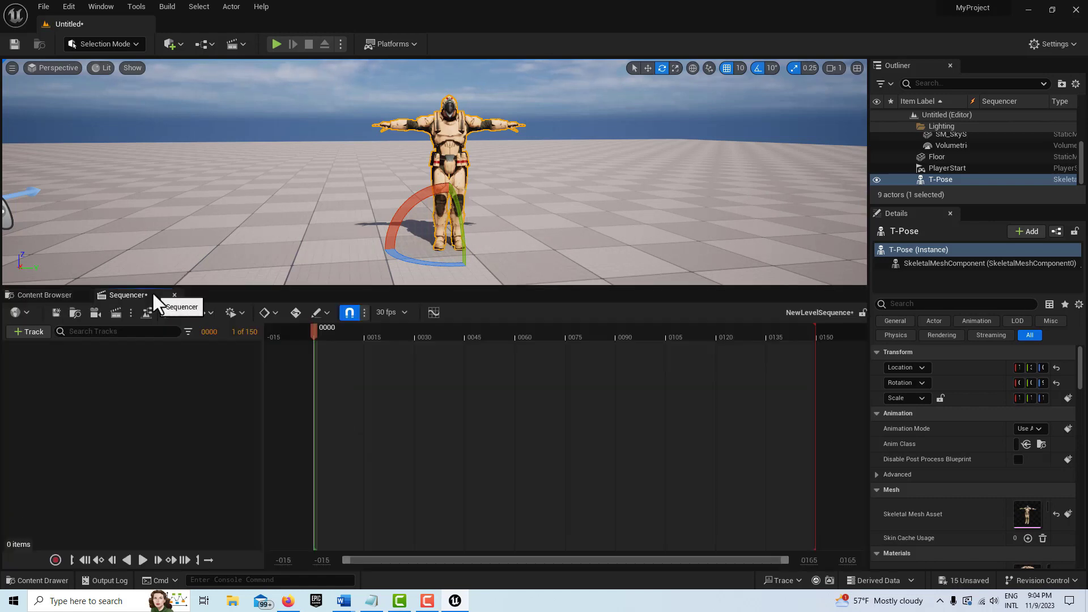
click(28, 332)
mouse_move(122, 350)
click(219, 354)
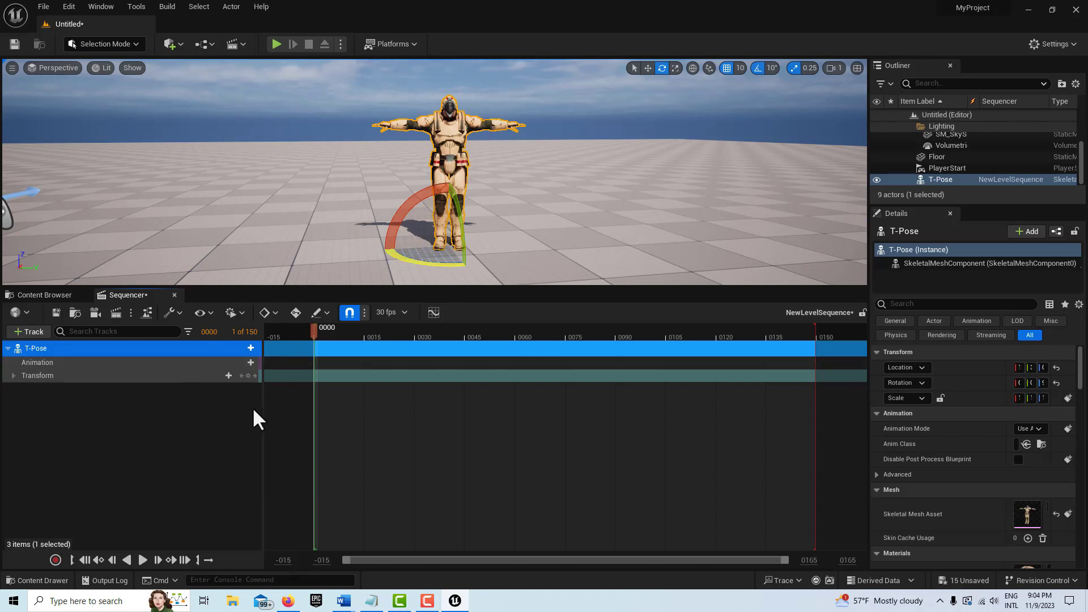
click(250, 364)
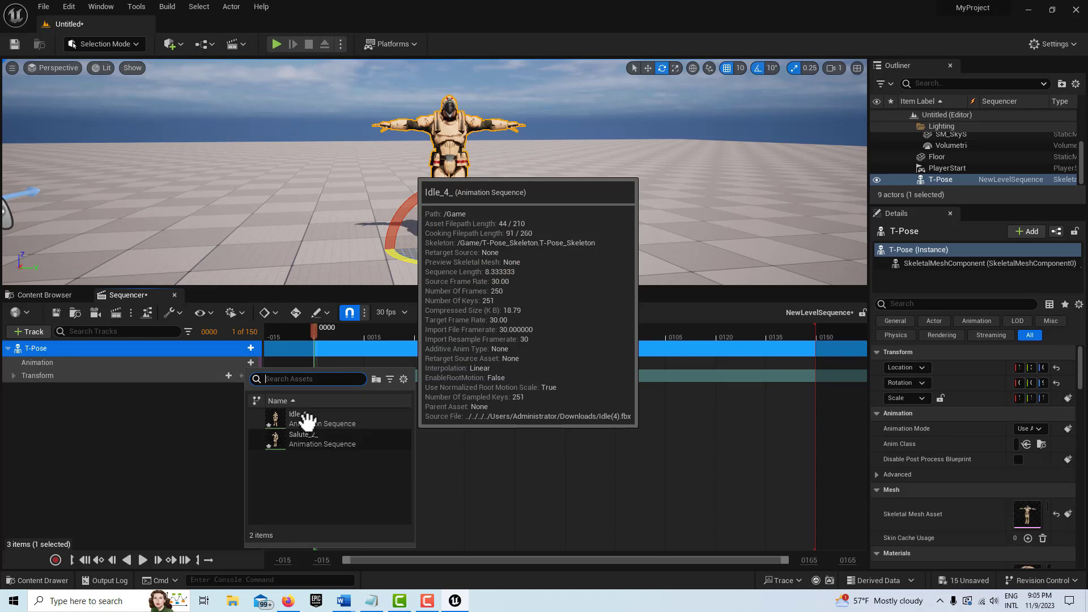
click(307, 421)
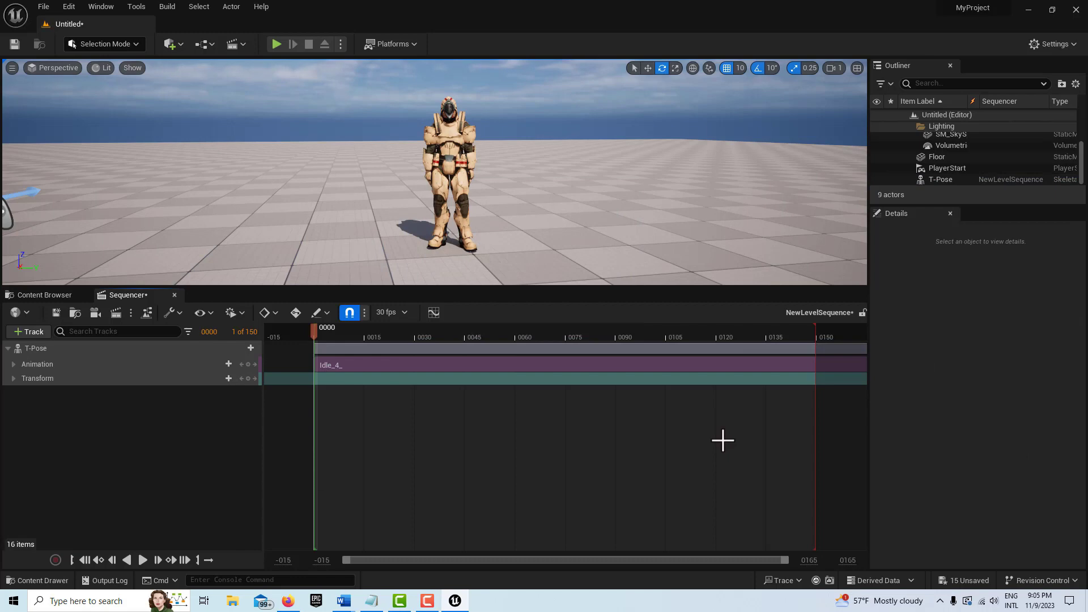
Extend the sequence's playback range to 699 frames and stretch the Idle_4_ section's end to frame 301.
ctrl+scroll(722, 440, down, 5)
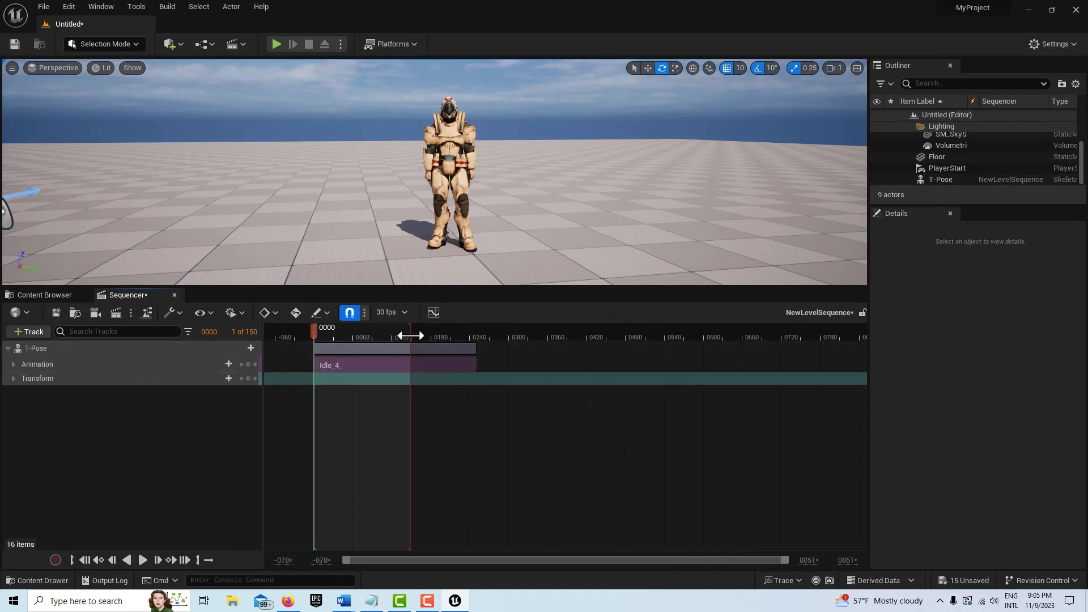
mouse_move(411, 335)
mouse_down()
mouse_move(826, 337)
mouse_move(768, 337)
mouse_up()
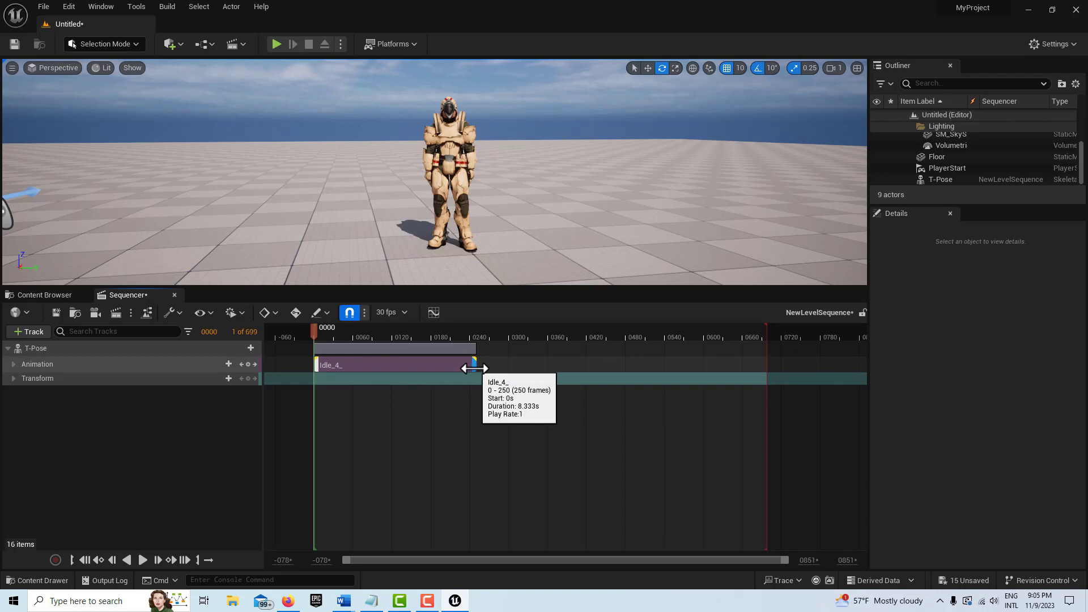
drag(474, 368, 508, 369)
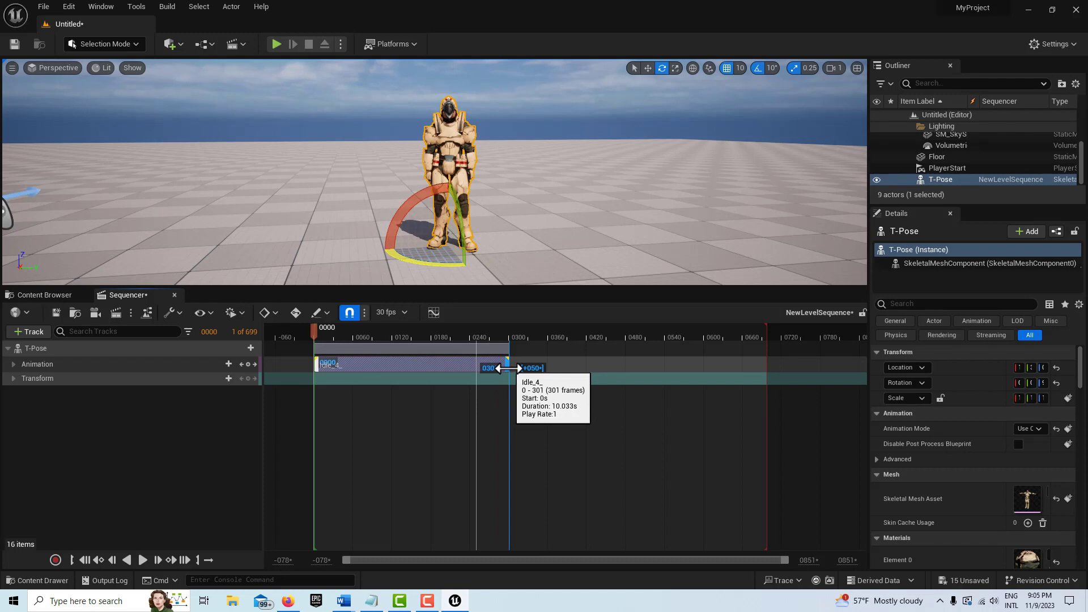
drag(508, 368, 508, 368)
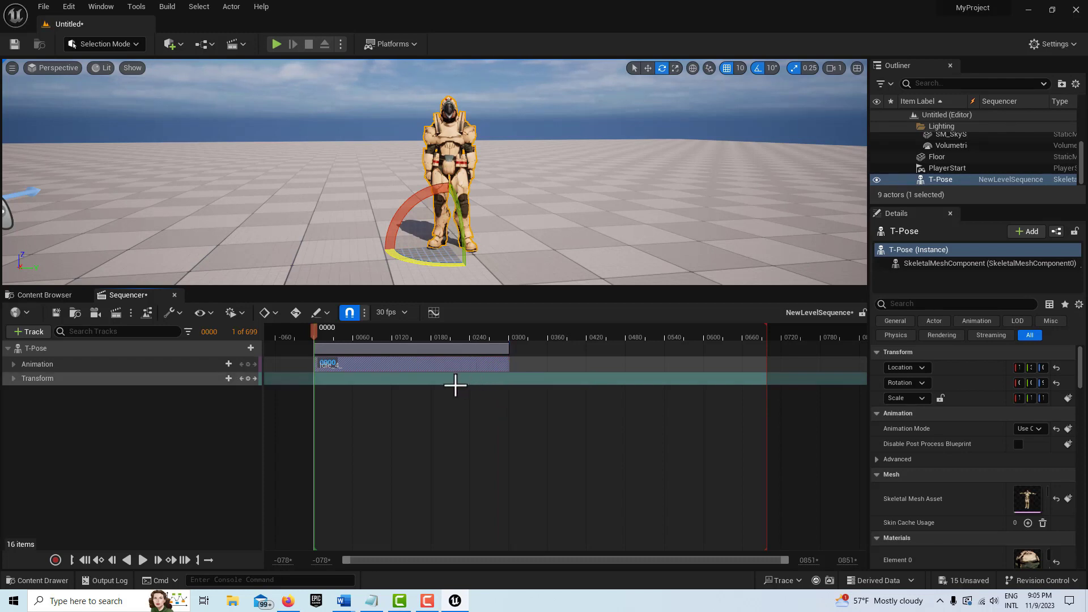
Add the Salute_2_ animation at frame 301, directly after the Idle_4_ section, and select the new section.
click(228, 364)
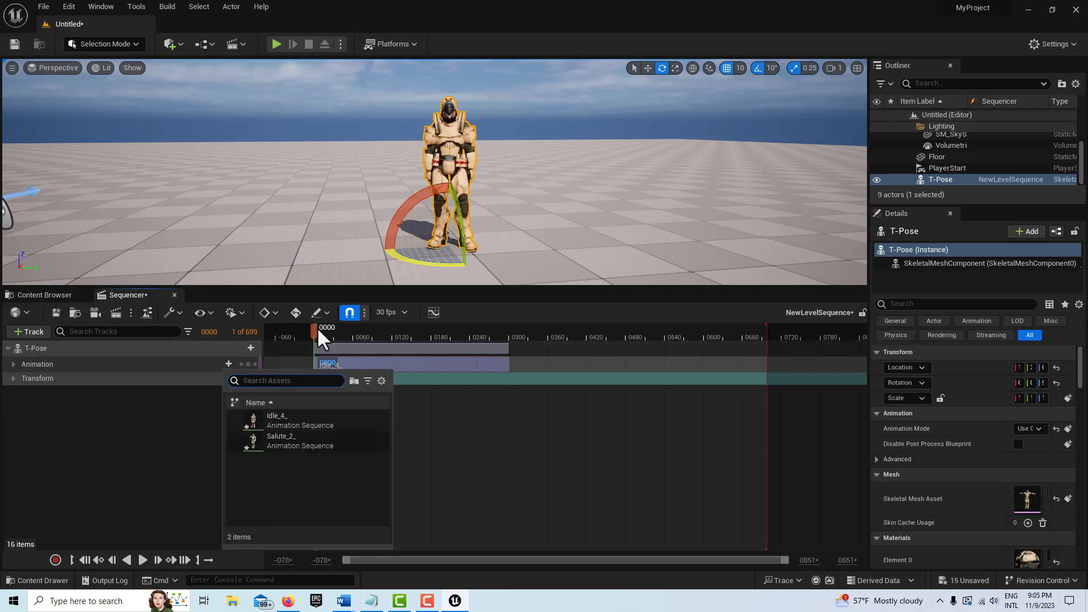
click(175, 474)
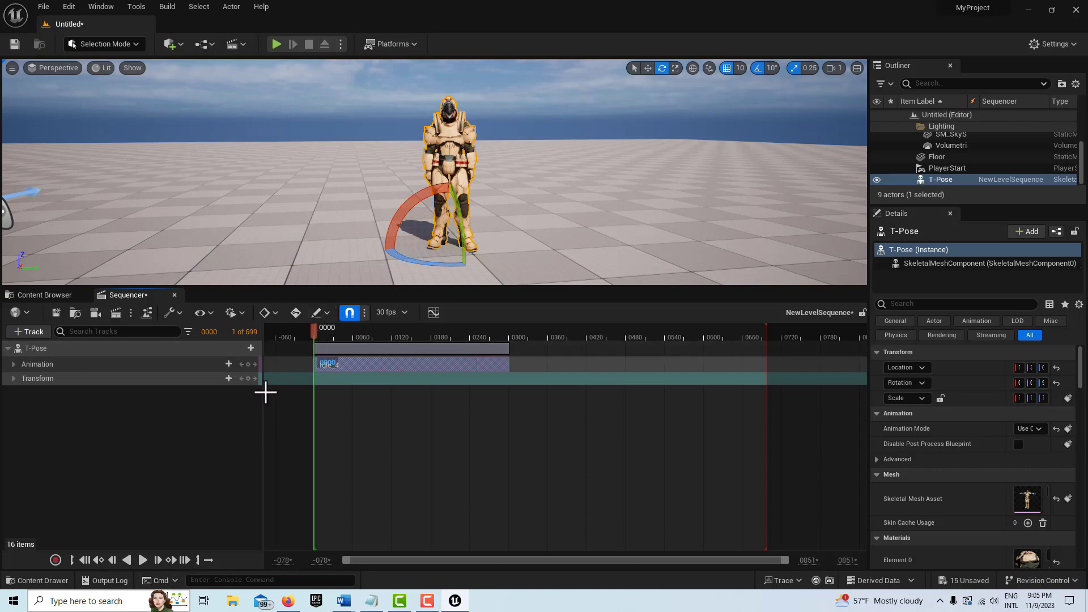
drag(312, 336, 509, 314)
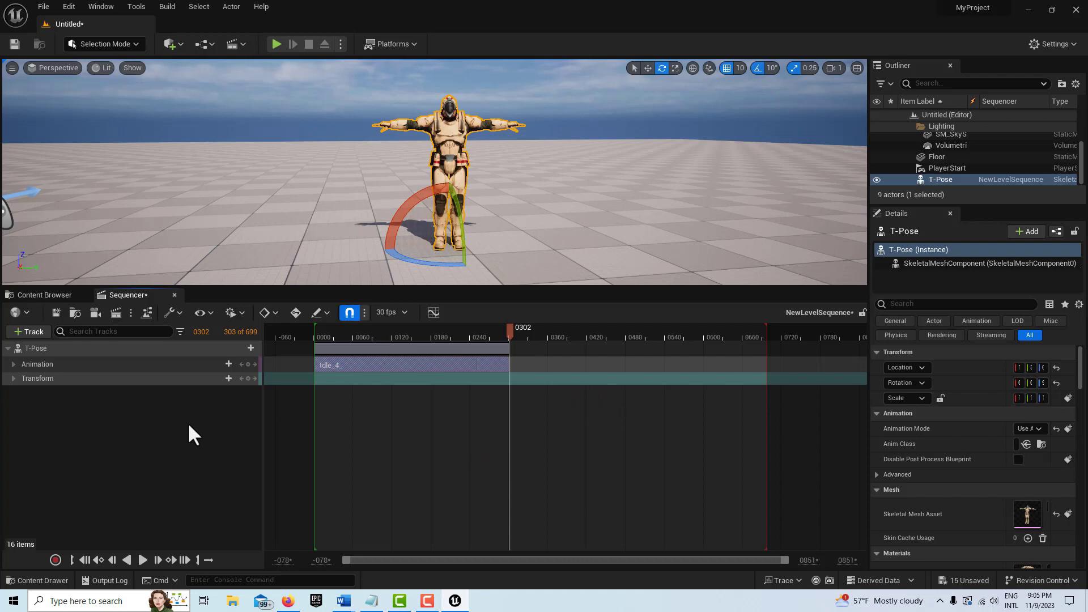
drag(783, 560, 532, 560)
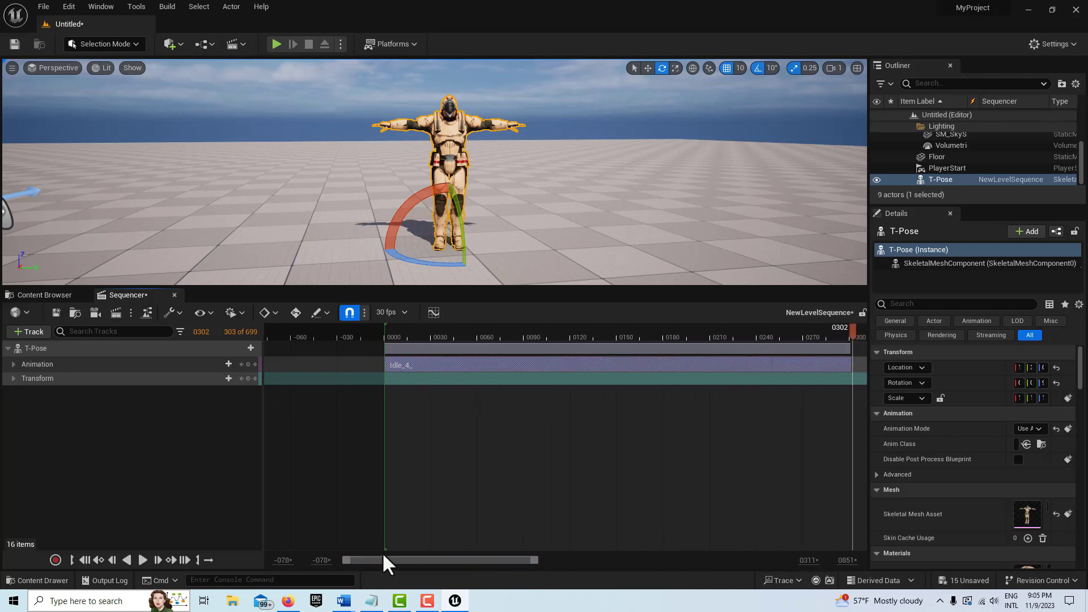
drag(386, 558, 502, 553)
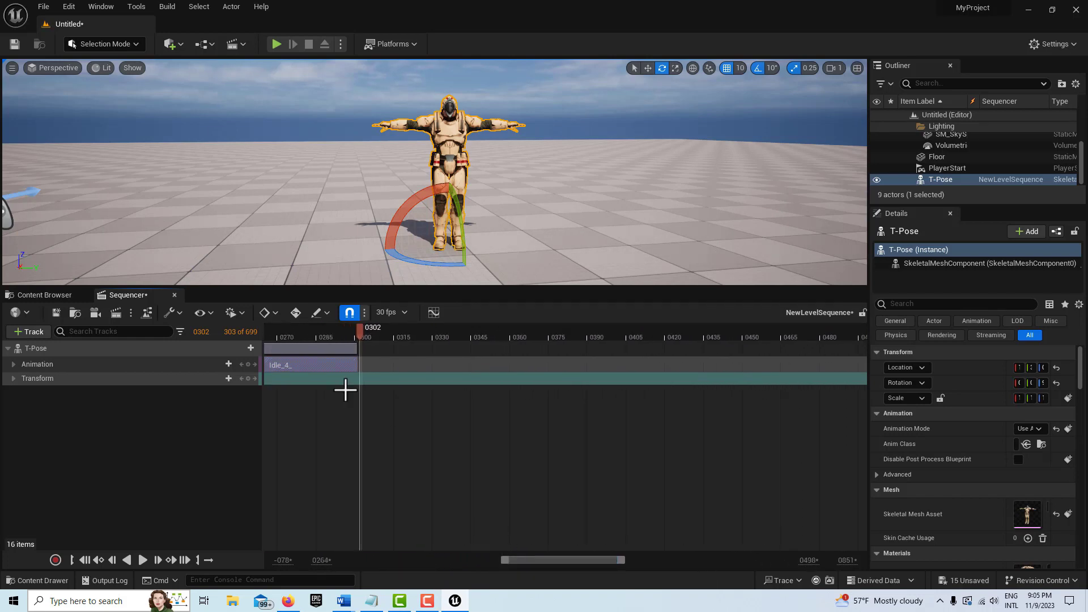
drag(358, 326, 359, 326)
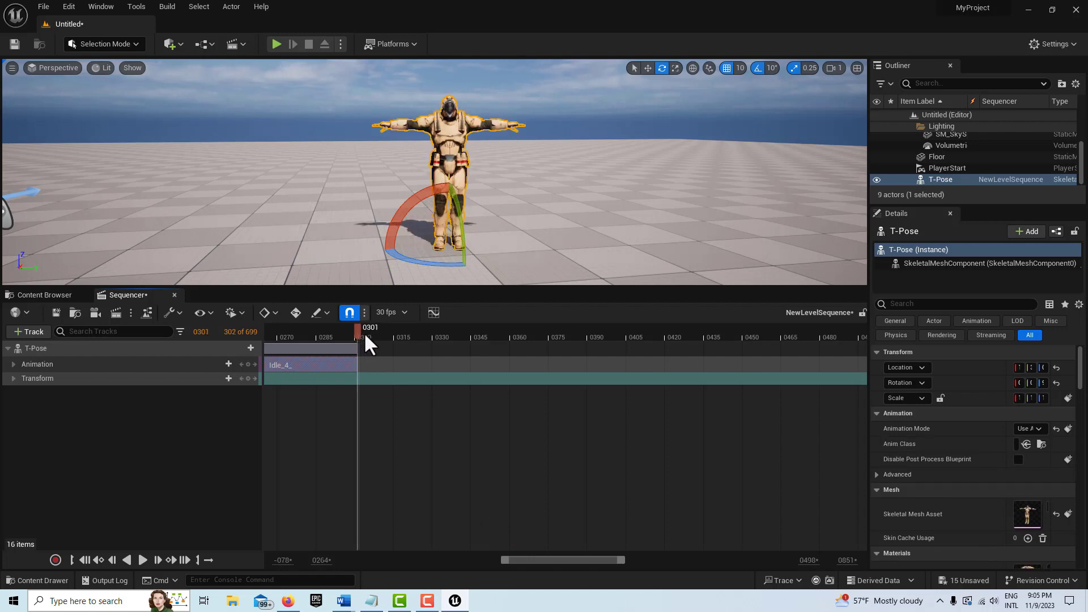
click(229, 364)
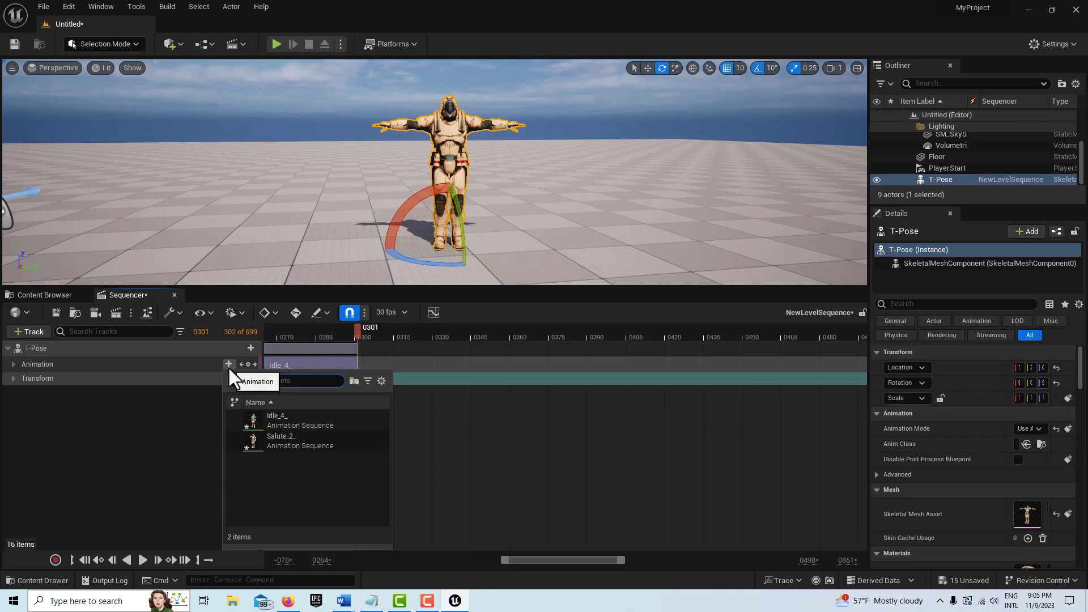
click(290, 445)
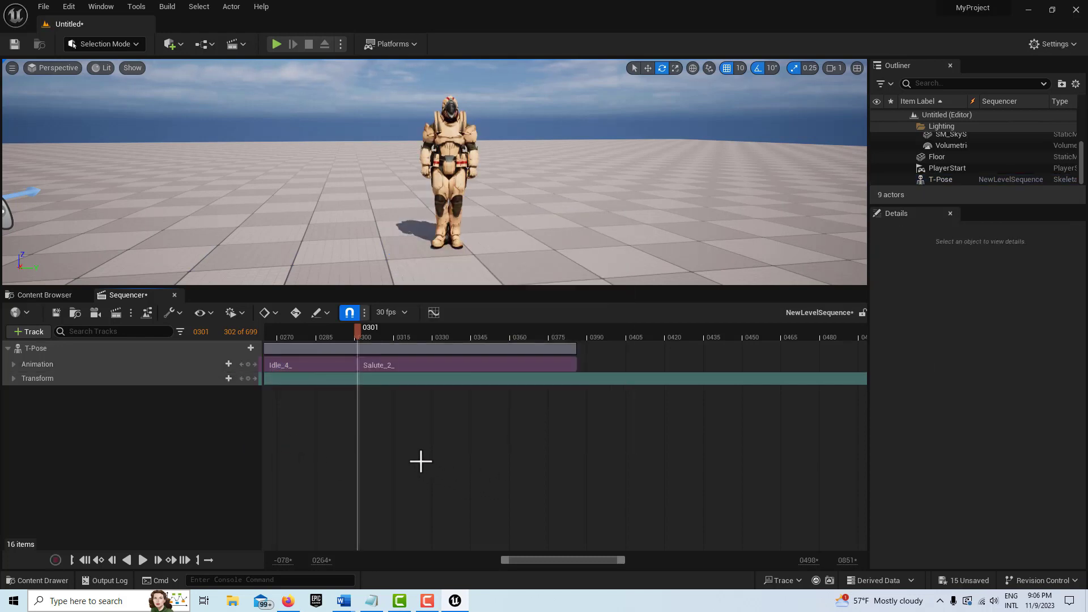
click(450, 361)
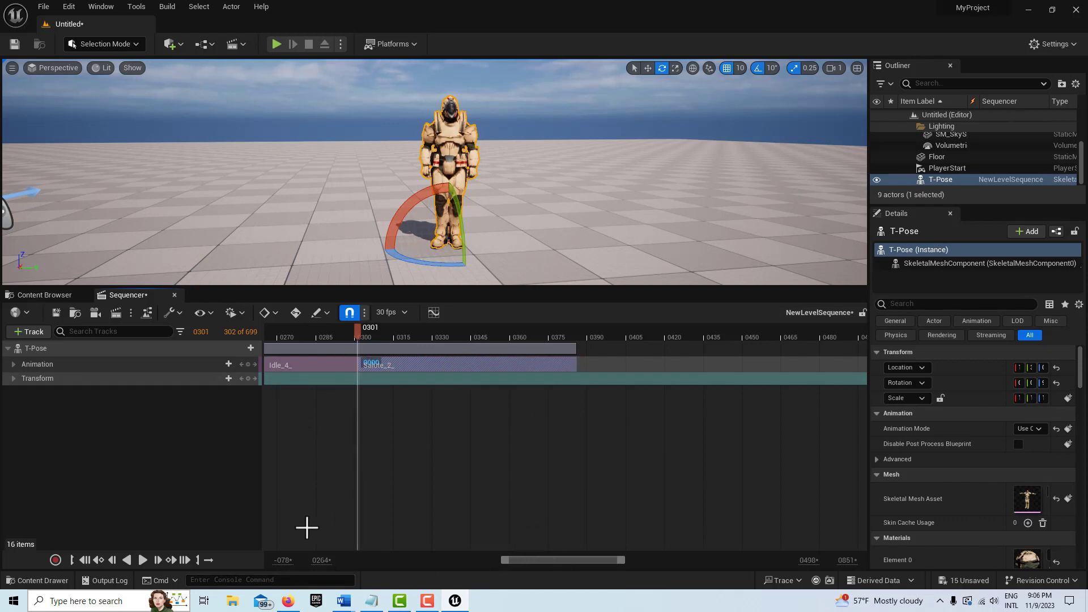
Play the sequence from the start to review the character's change from the idle to the salute animation.
drag(504, 560, 413, 553)
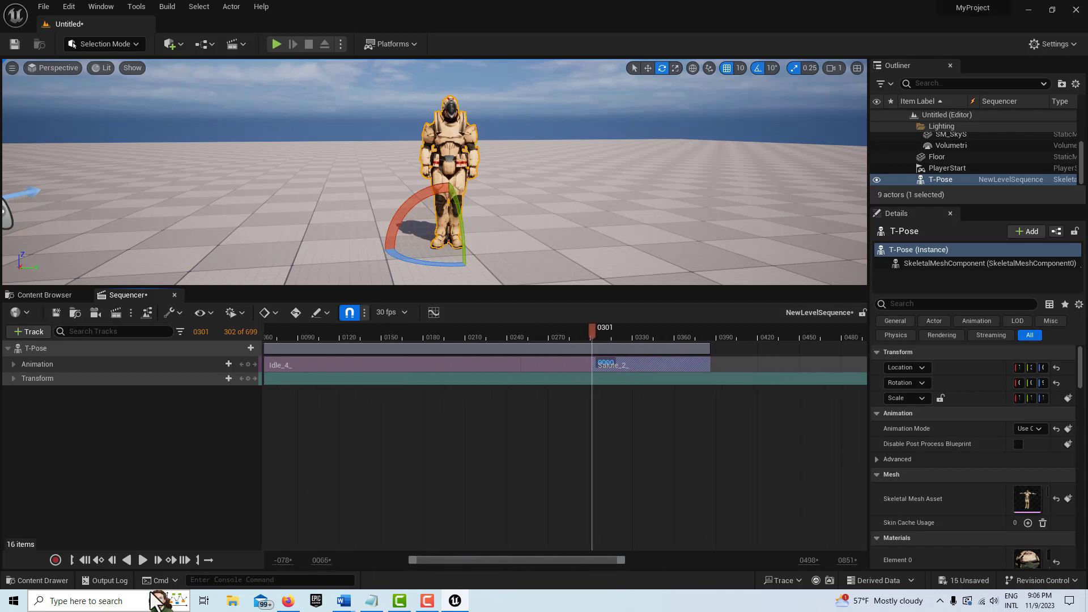
click(84, 559)
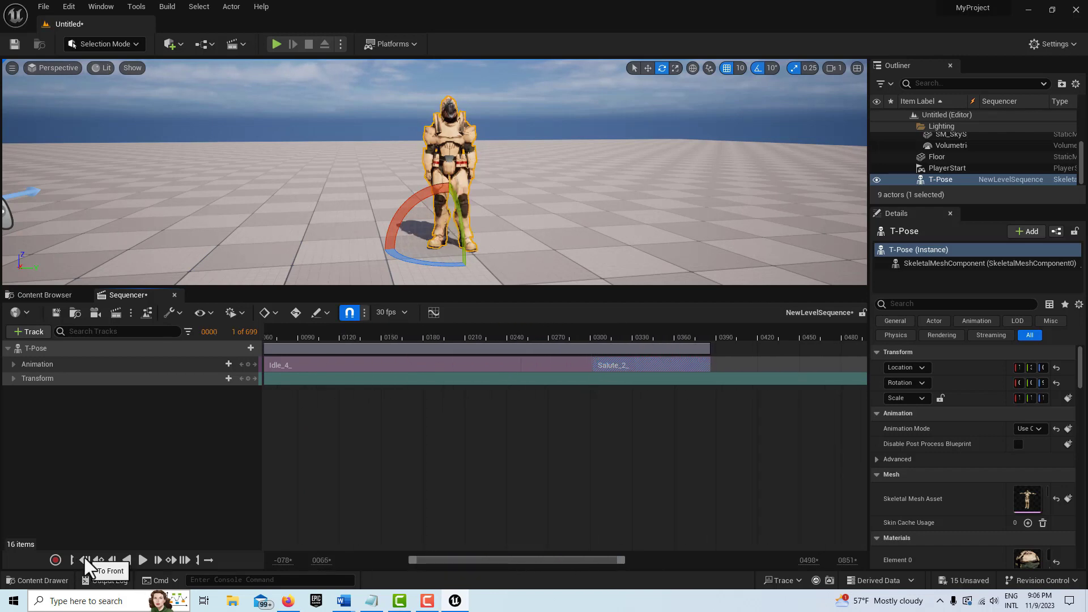
click(143, 559)
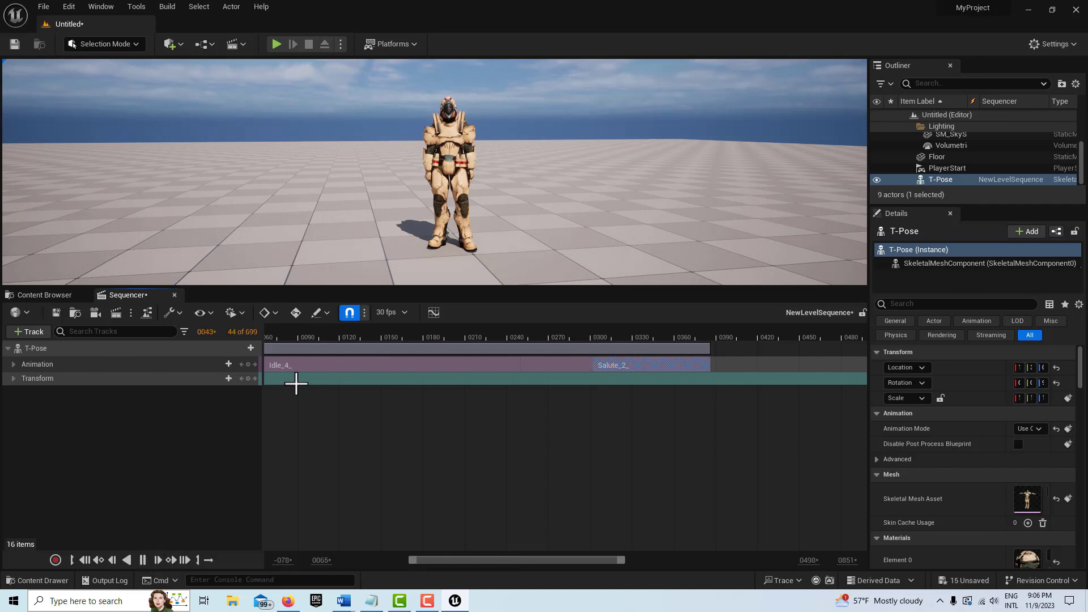
scroll(522, 175, up, 5)
scroll(525, 170, down, 4)
scroll(565, 162, up, 4)
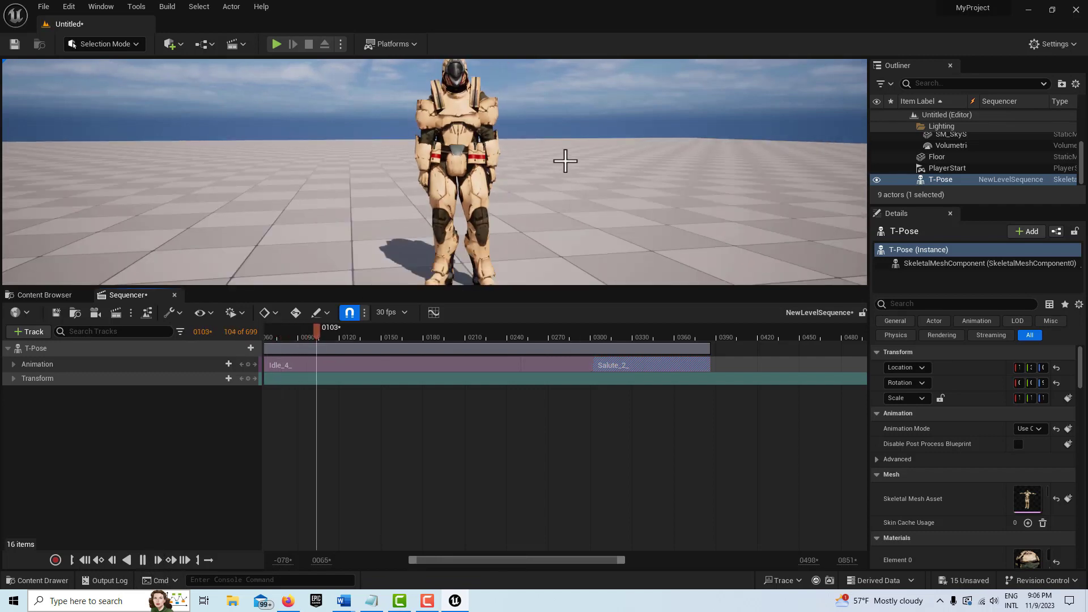
scroll(565, 162, down, 2)
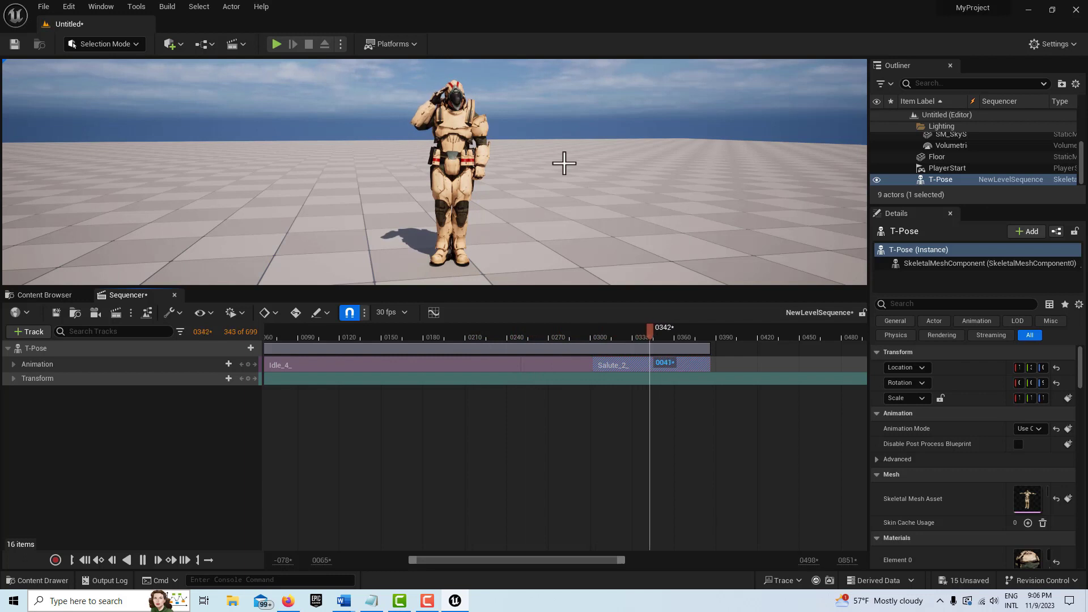
key(space)
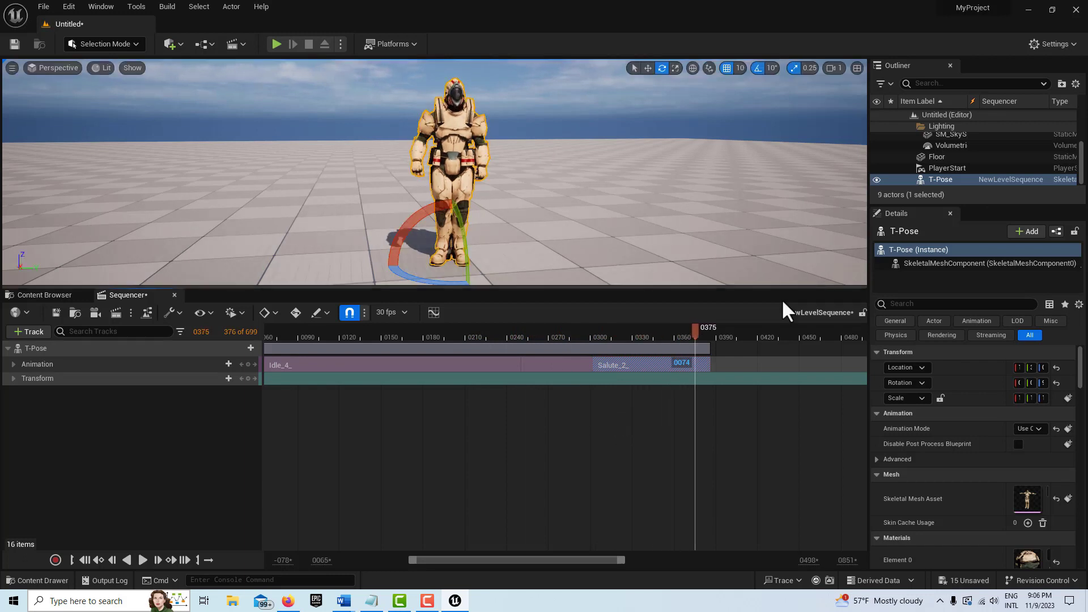
Shift the Salute_2_ section to start at about frame 285 so it blends with the end of Idle_4_, and scrub the transition.
drag(698, 329, 559, 337)
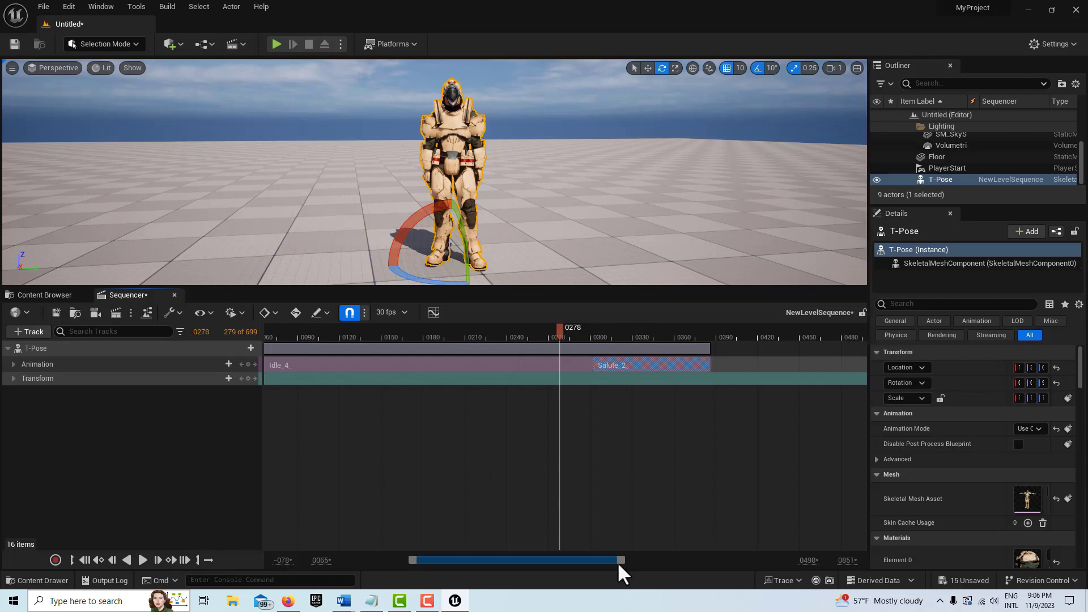
drag(621, 561, 592, 560)
drag(491, 561, 569, 560)
drag(657, 561, 598, 560)
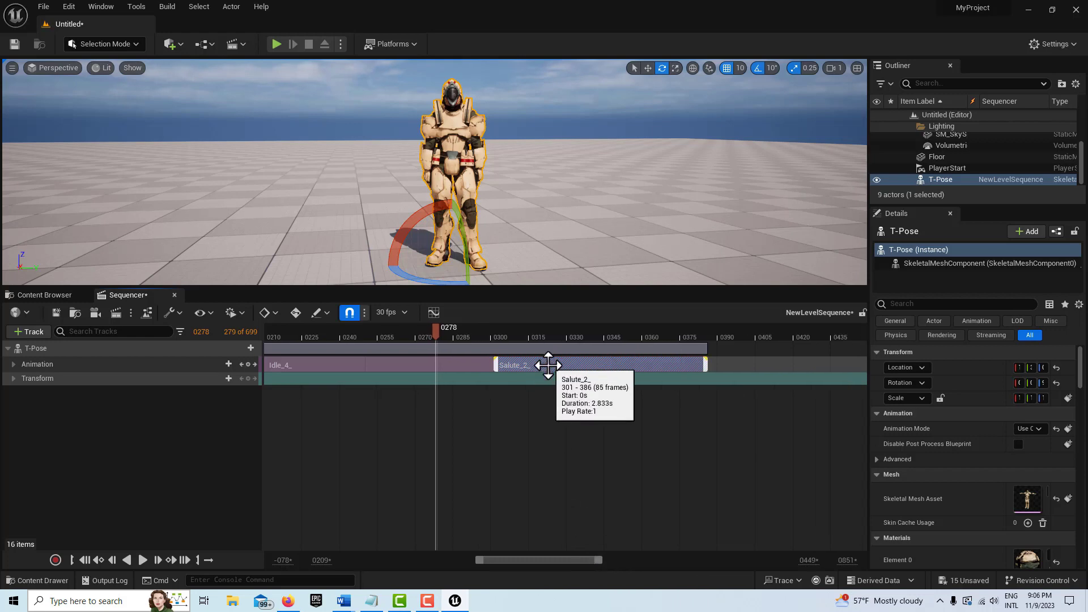
drag(548, 365, 514, 364)
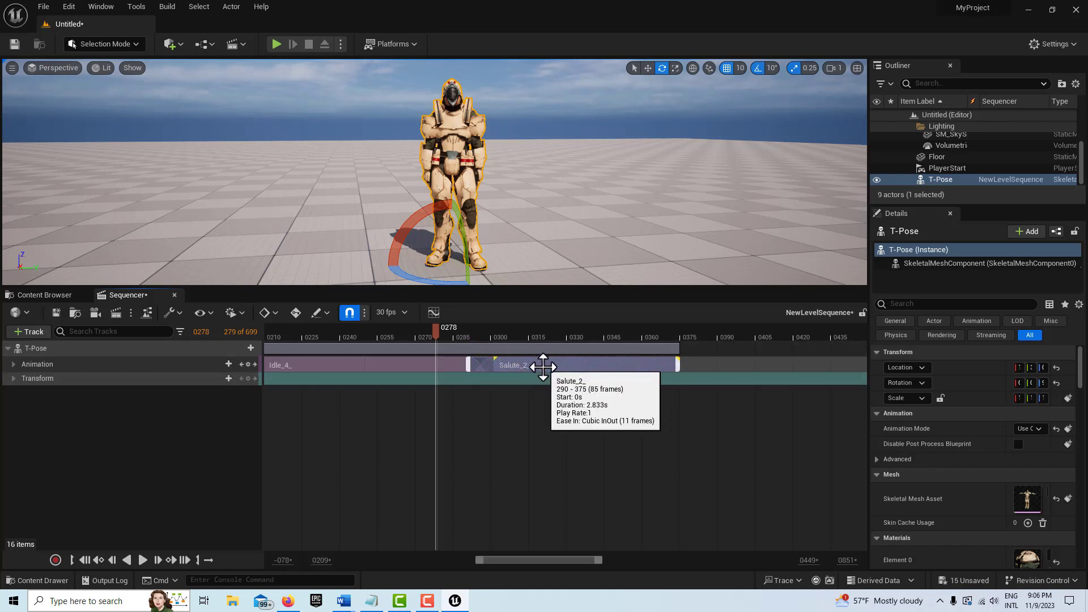
drag(532, 364, 531, 365)
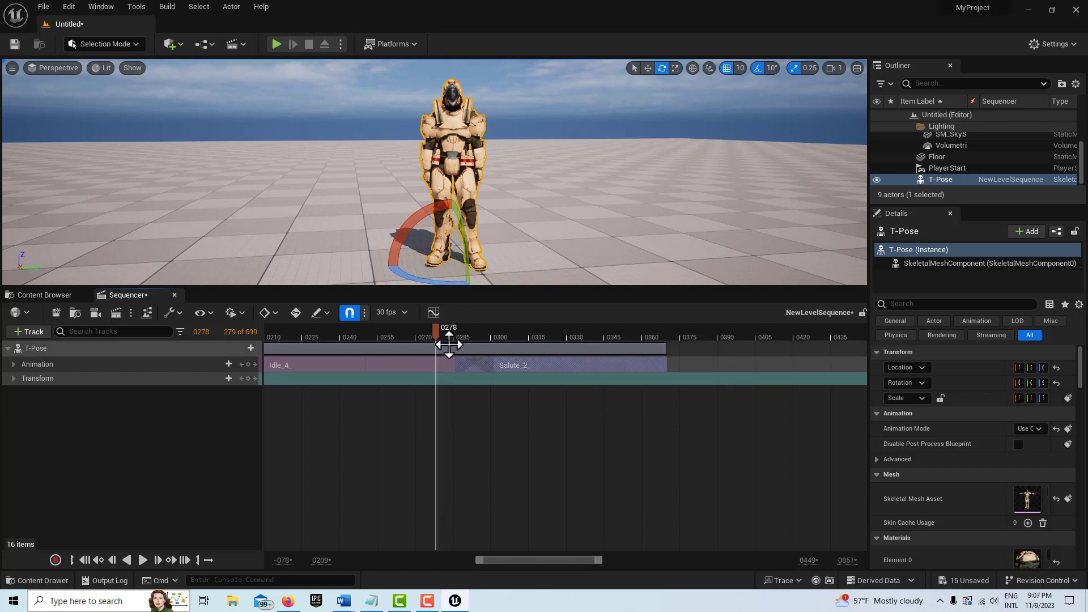
mouse_move(436, 331)
mouse_down()
mouse_move(573, 336)
mouse_move(440, 307)
mouse_move(459, 331)
mouse_move(511, 331)
mouse_move(415, 321)
mouse_move(569, 333)
mouse_move(431, 326)
mouse_up()
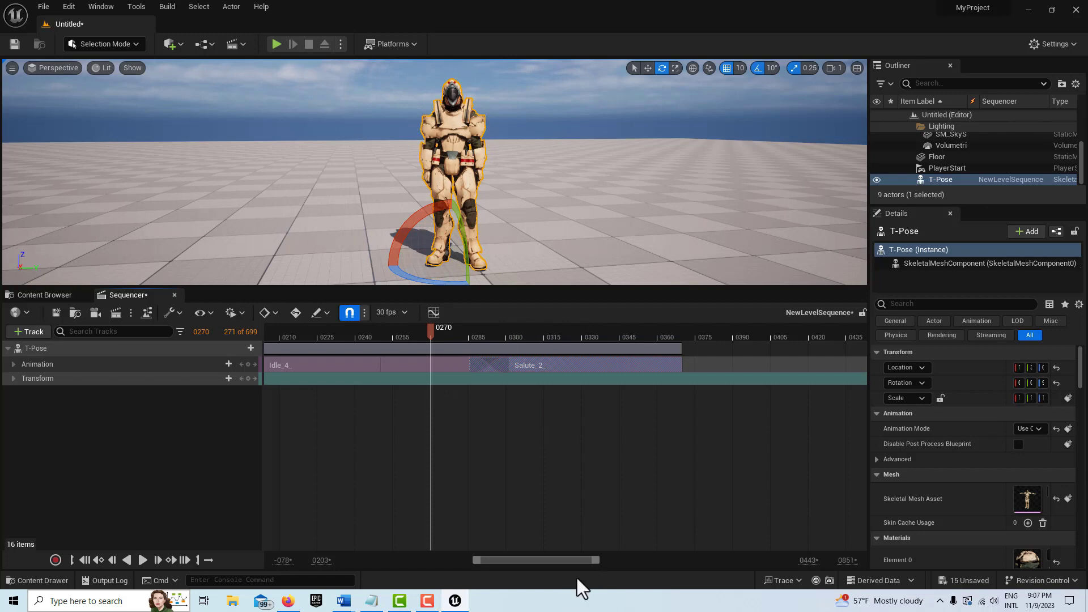
Add a second Idle_4_ animation at frame 370, where the Salute_2_ section ends.
mouse_move(579, 562)
mouse_down()
mouse_move(618, 556)
mouse_move(595, 557)
mouse_up()
drag(330, 334, 581, 339)
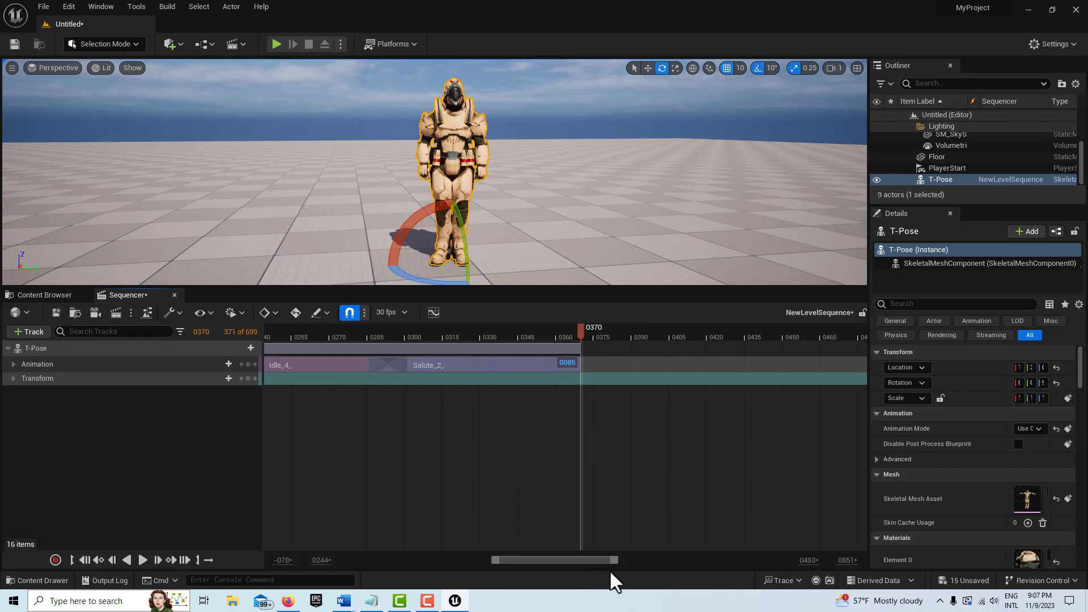
drag(613, 559, 583, 561)
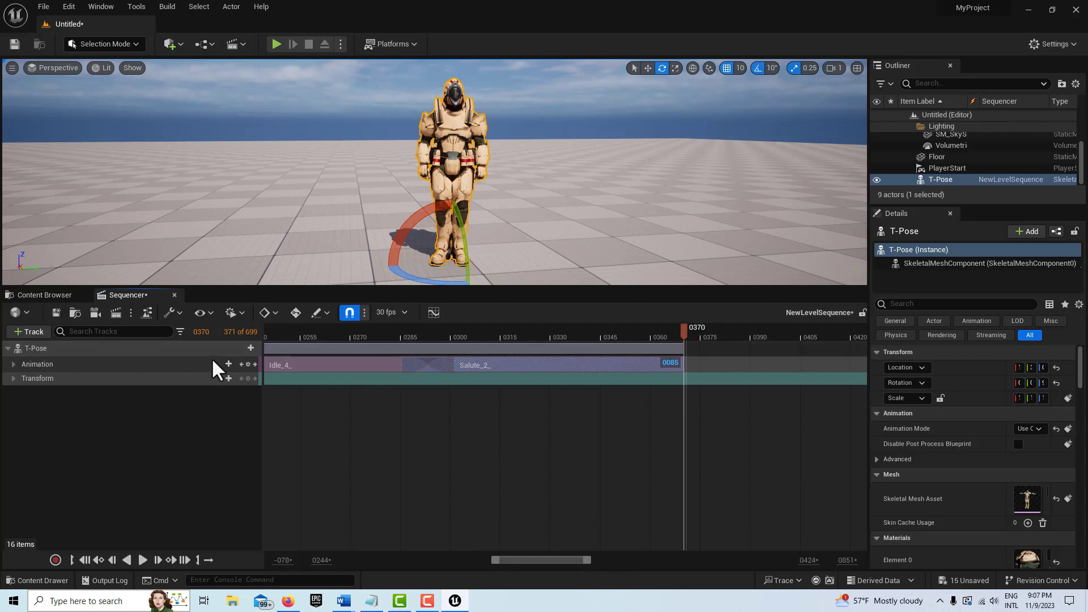
click(228, 365)
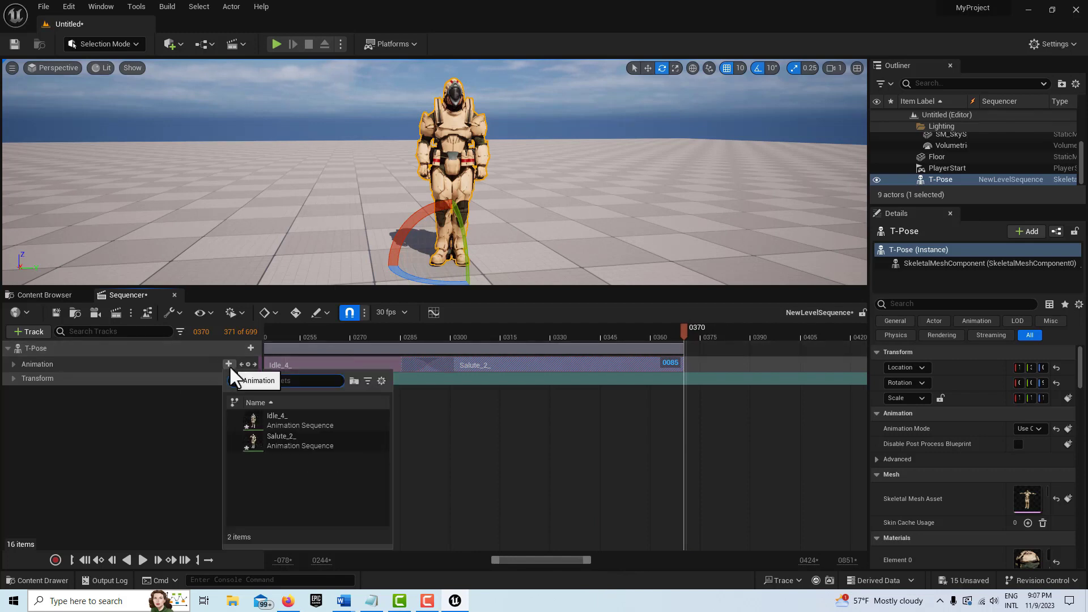
click(276, 419)
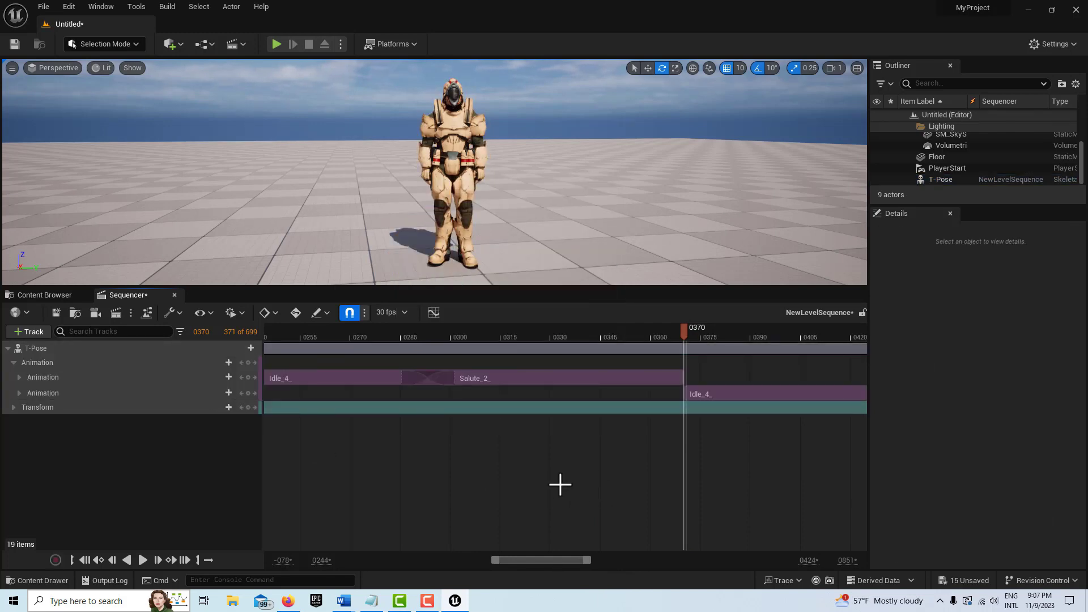
Move the second Idle_4_ section onto the Salute_2_ row and overlap their ends by starting it at frame 362.
drag(735, 393, 732, 381)
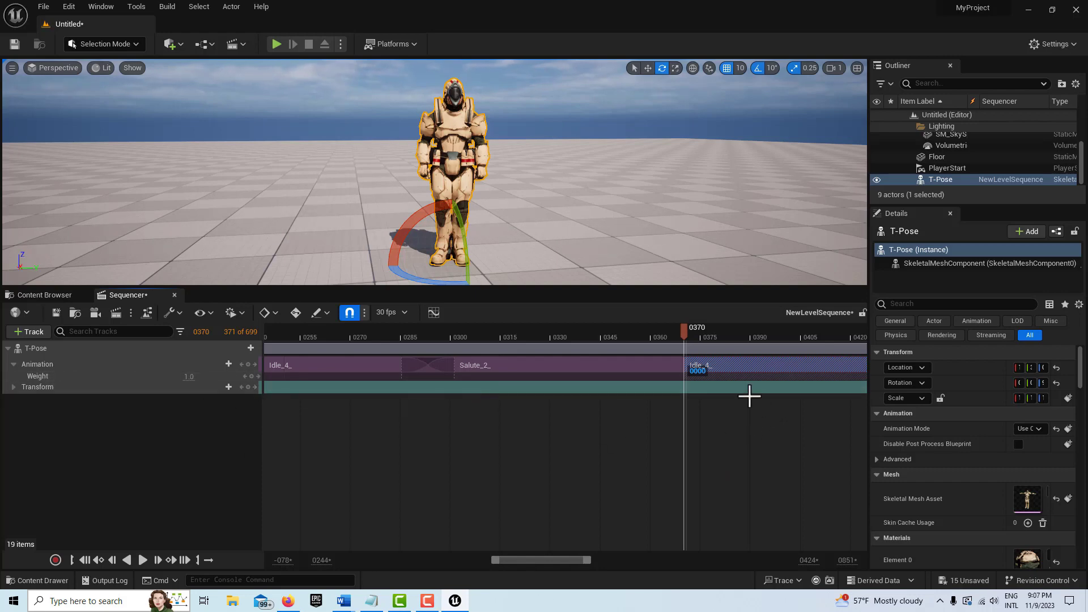
drag(756, 365, 731, 365)
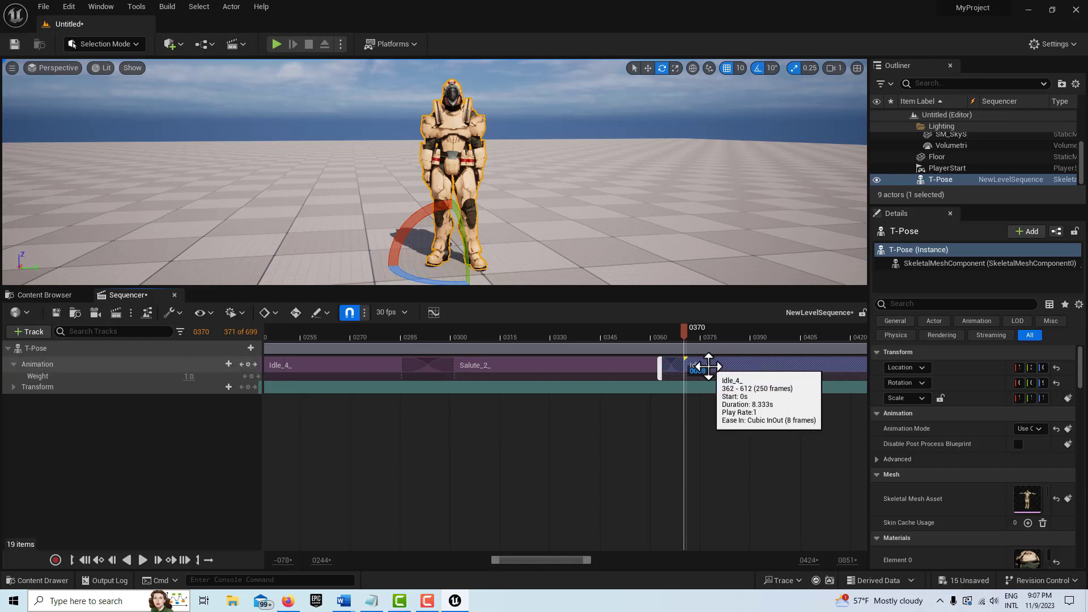
drag(708, 367, 711, 367)
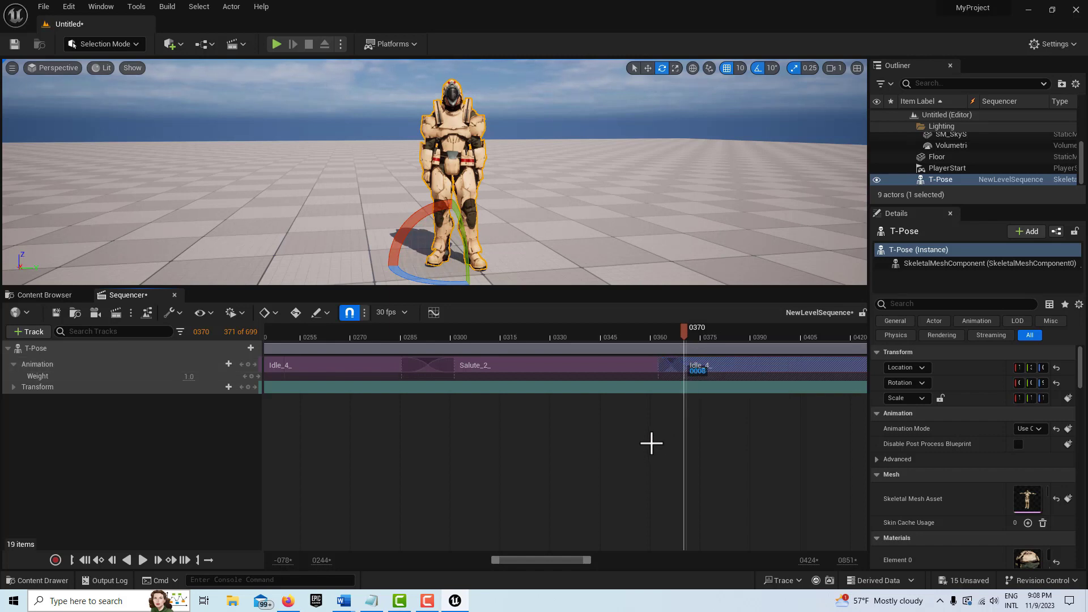
Move the second Idle_4_ section to start at frame 353 for a longer overlap with Salute_2_, and return the playhead to frame 0.
drag(785, 371, 769, 371)
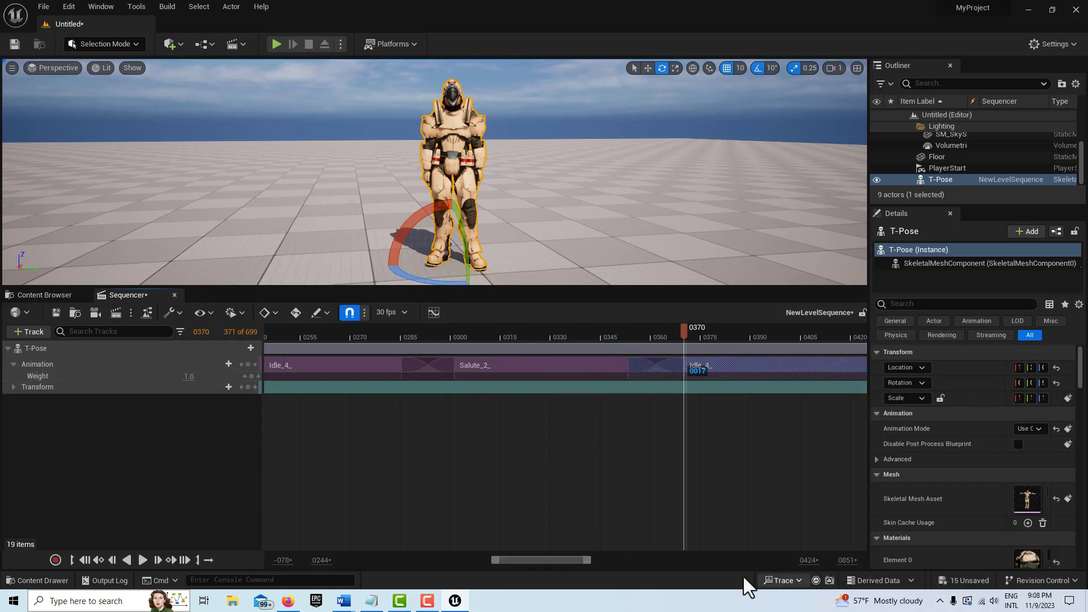
click(86, 560)
drag(584, 559, 765, 576)
drag(494, 560, 343, 561)
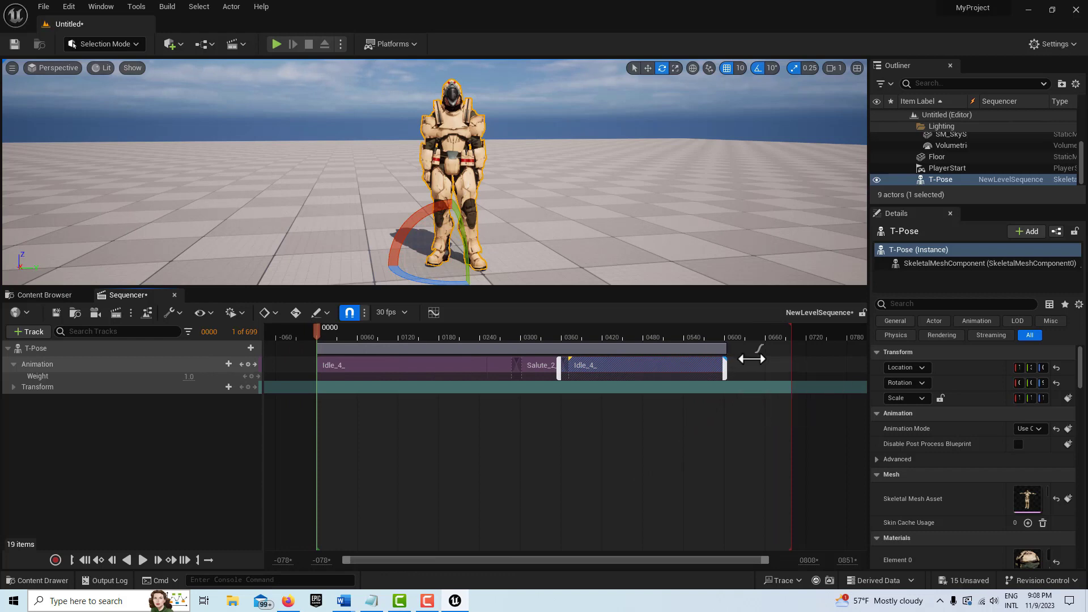
Compress the character's chained animation sections to end at about frame 529 and bring the playback end marker back to the same point.
drag(723, 350, 676, 349)
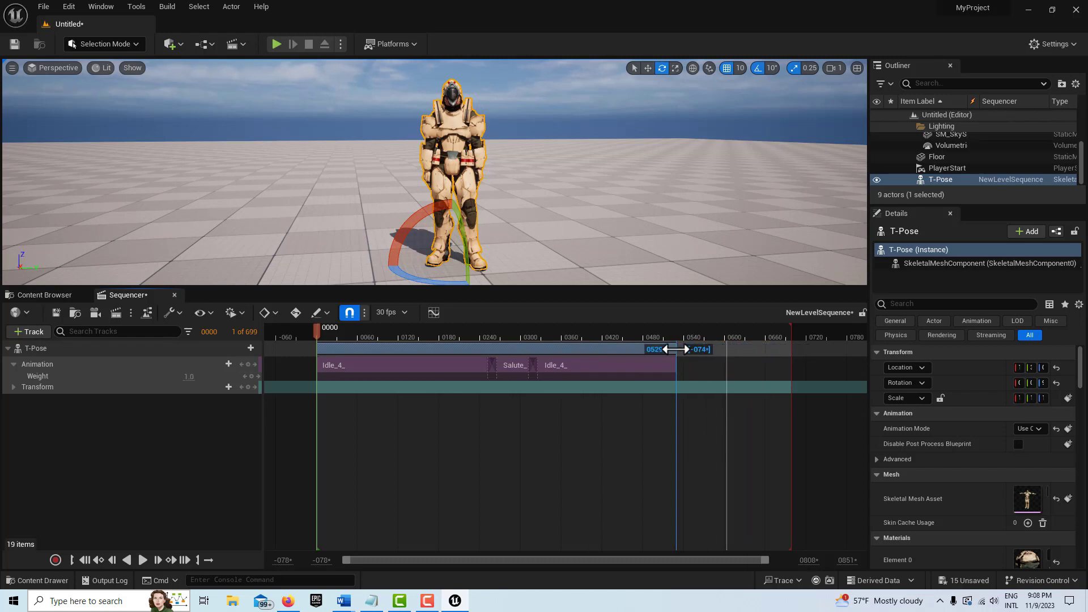
drag(676, 349, 676, 350)
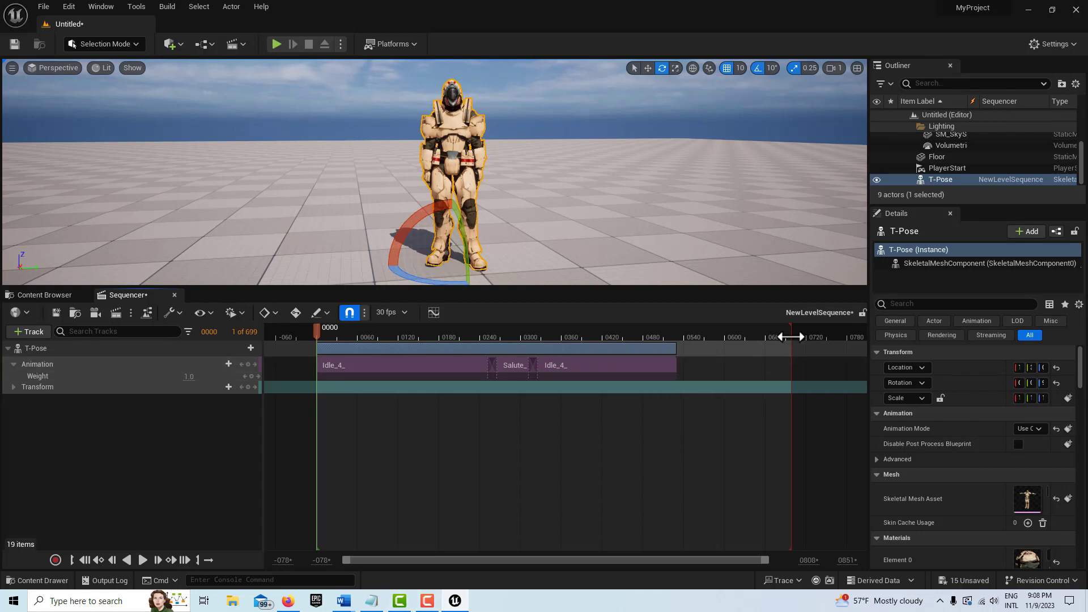
drag(790, 337, 676, 337)
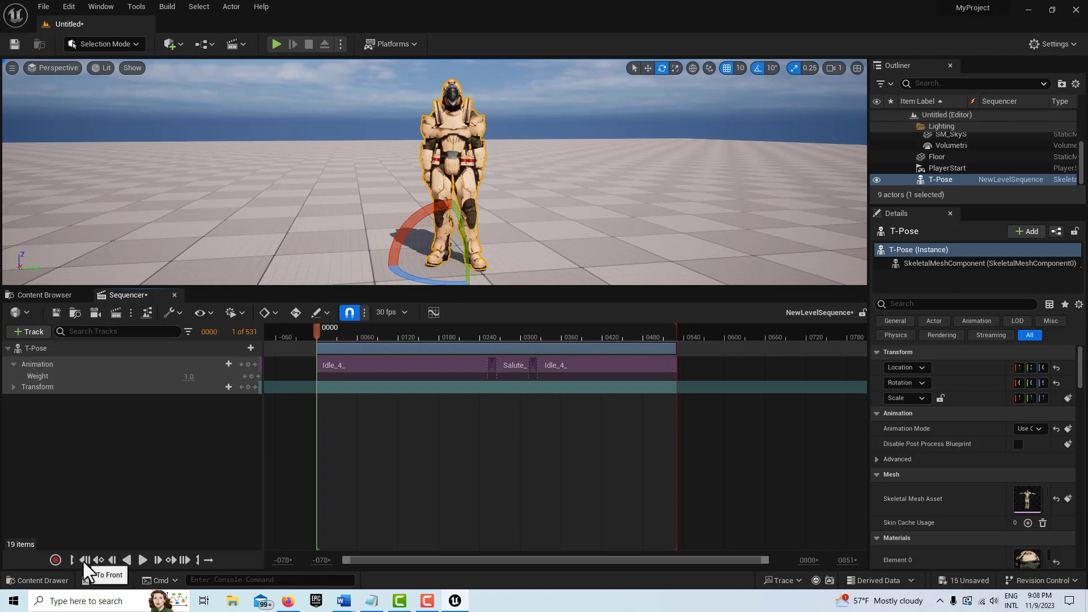
Play the shortened sequence from the start through the salute and into the second idle, and clear the selection.
click(140, 558)
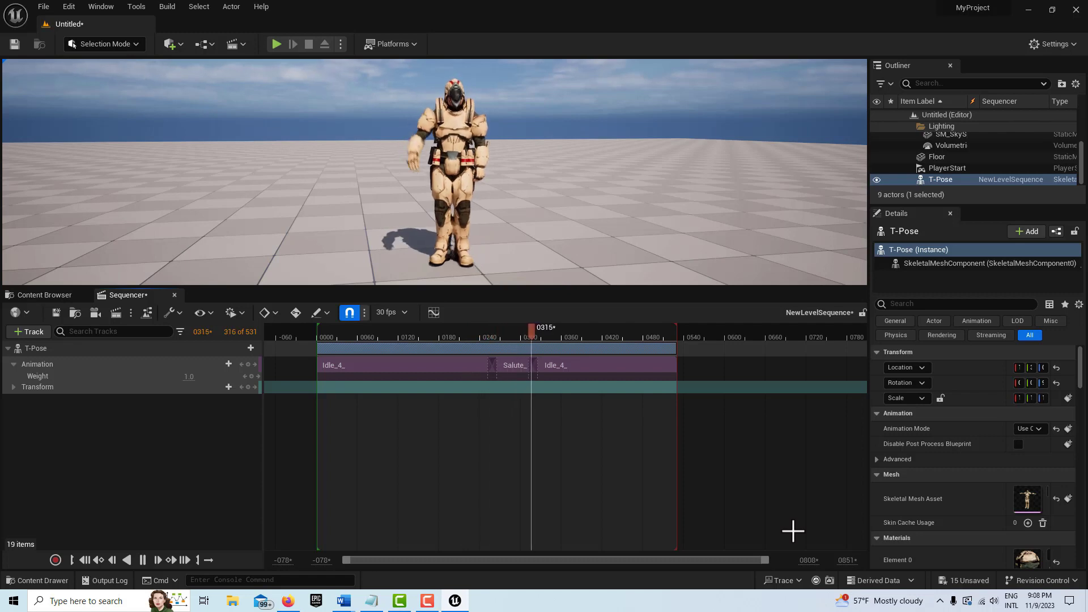
key(space)
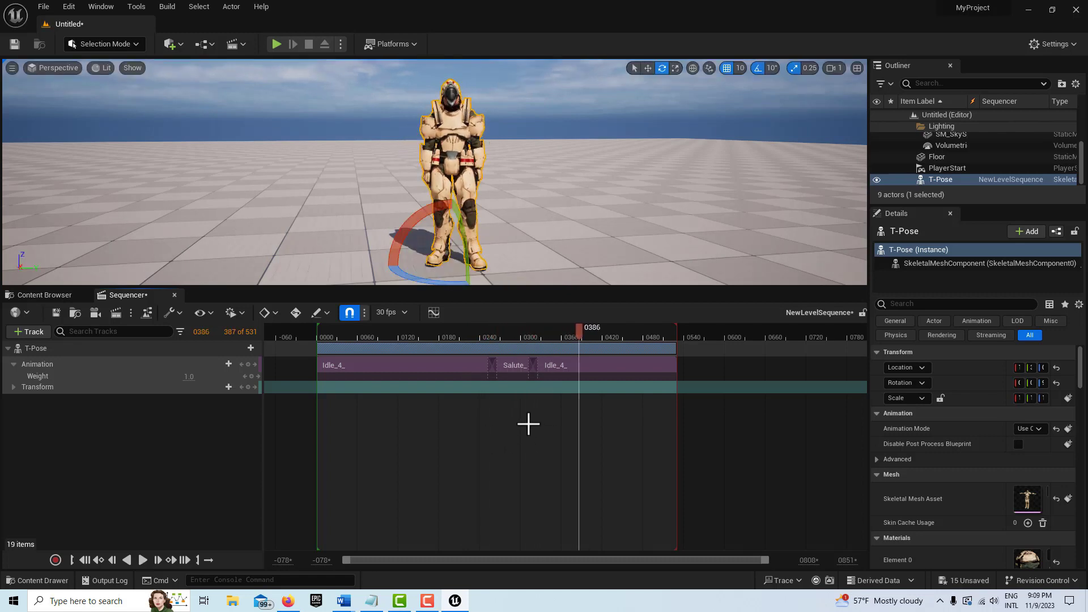
click(538, 445)
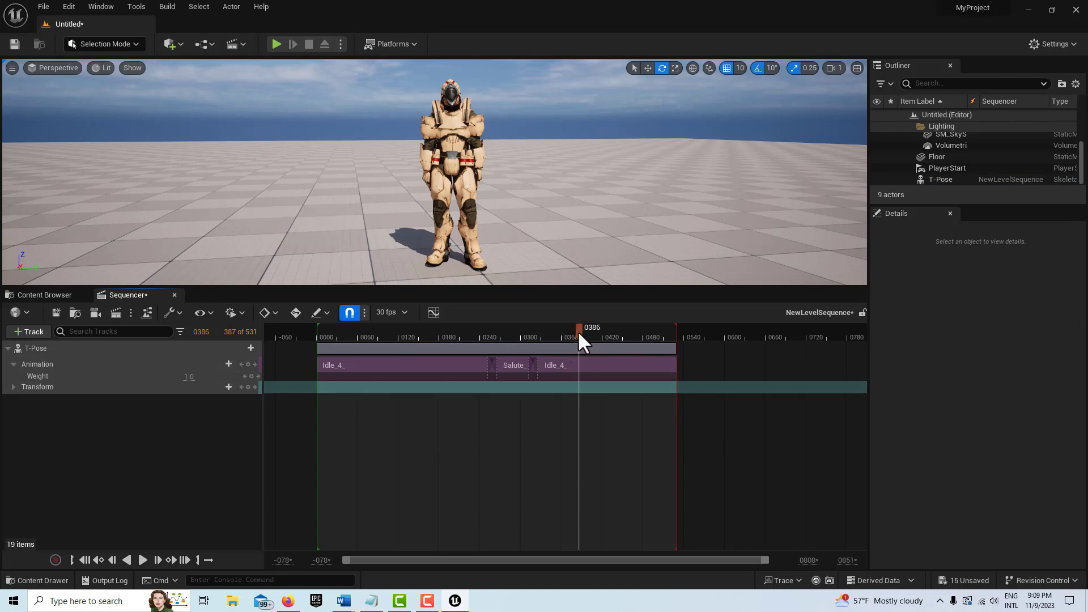
Turn off timeline snapping and move the second Idle_4_ section to start at about frame 306, overlapping more of Salute_2_.
drag(578, 332, 521, 336)
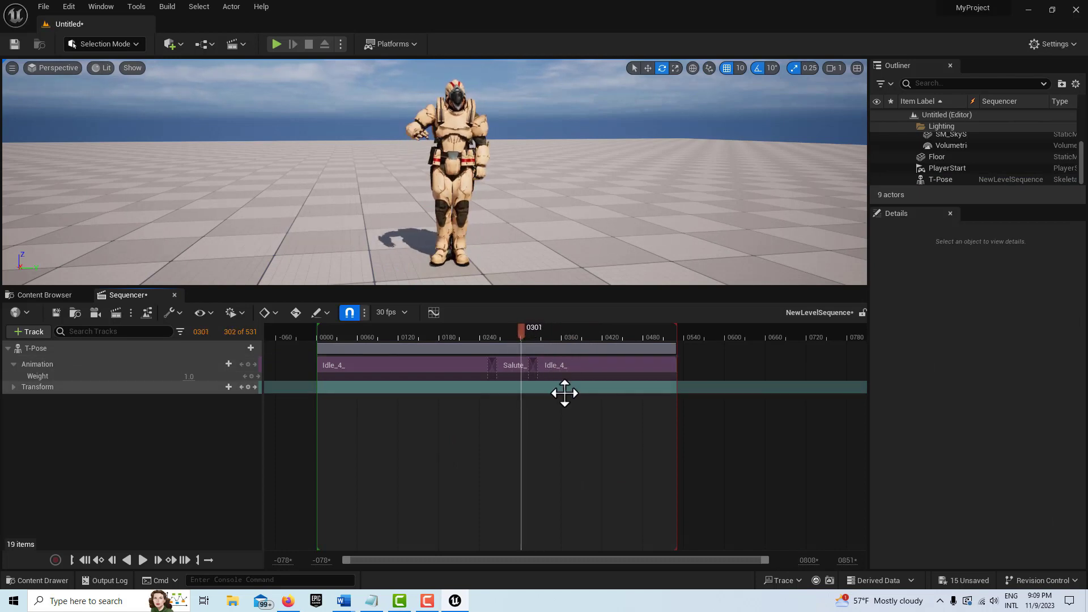
drag(765, 560, 578, 560)
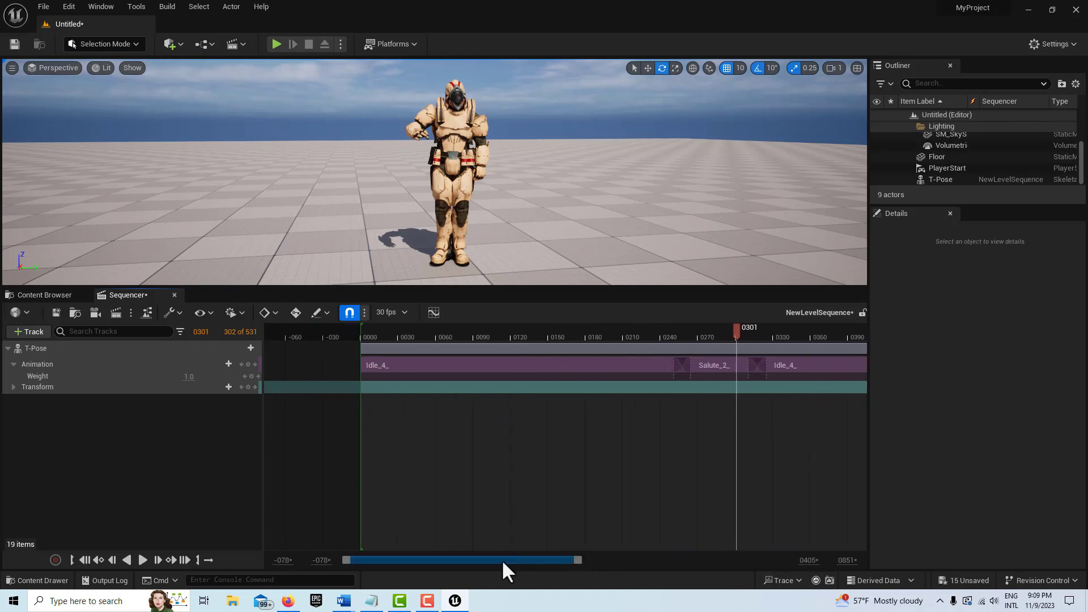
drag(502, 559, 615, 558)
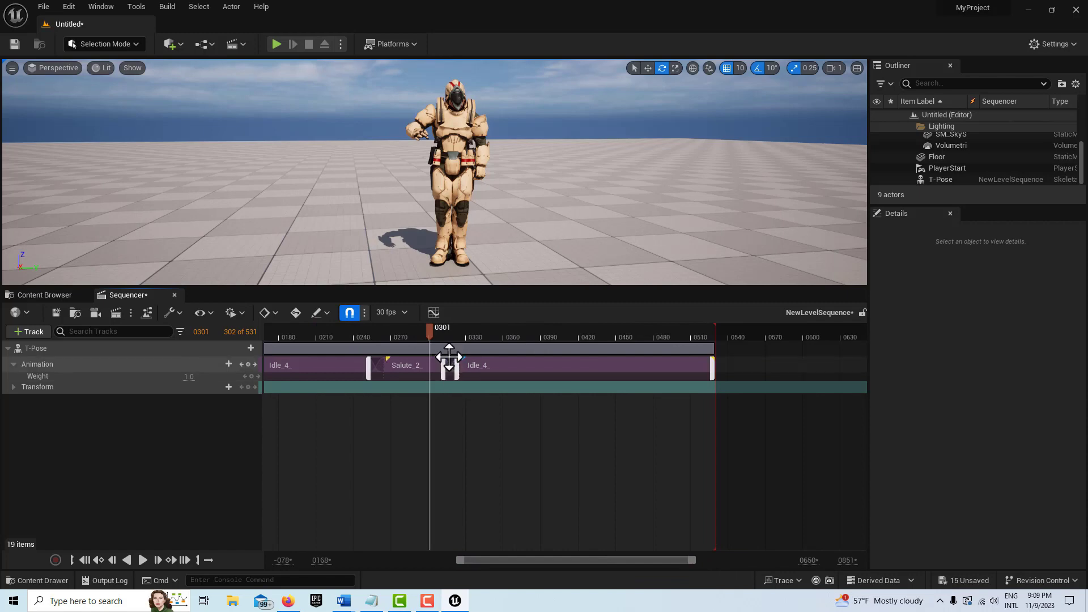
mouse_move(427, 327)
mouse_down()
mouse_move(460, 334)
mouse_move(431, 328)
mouse_up()
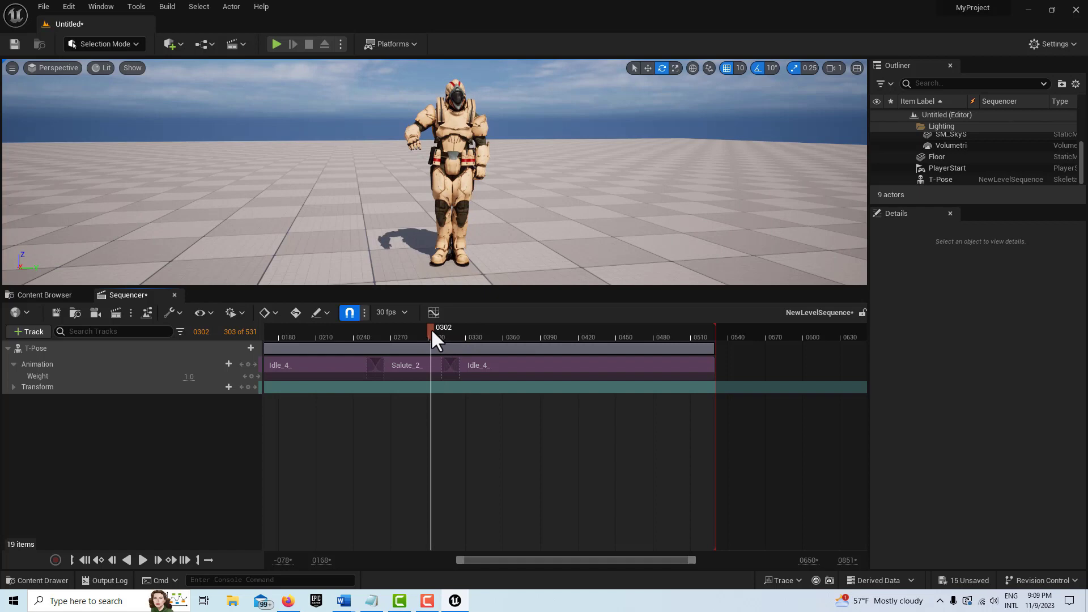
click(522, 366)
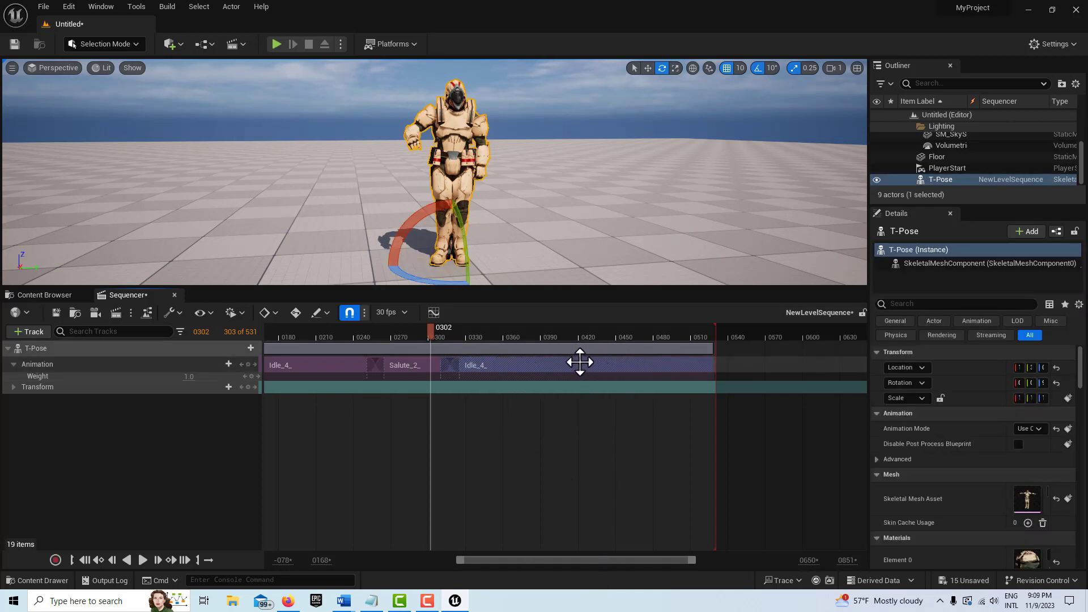
click(350, 312)
drag(504, 365, 500, 367)
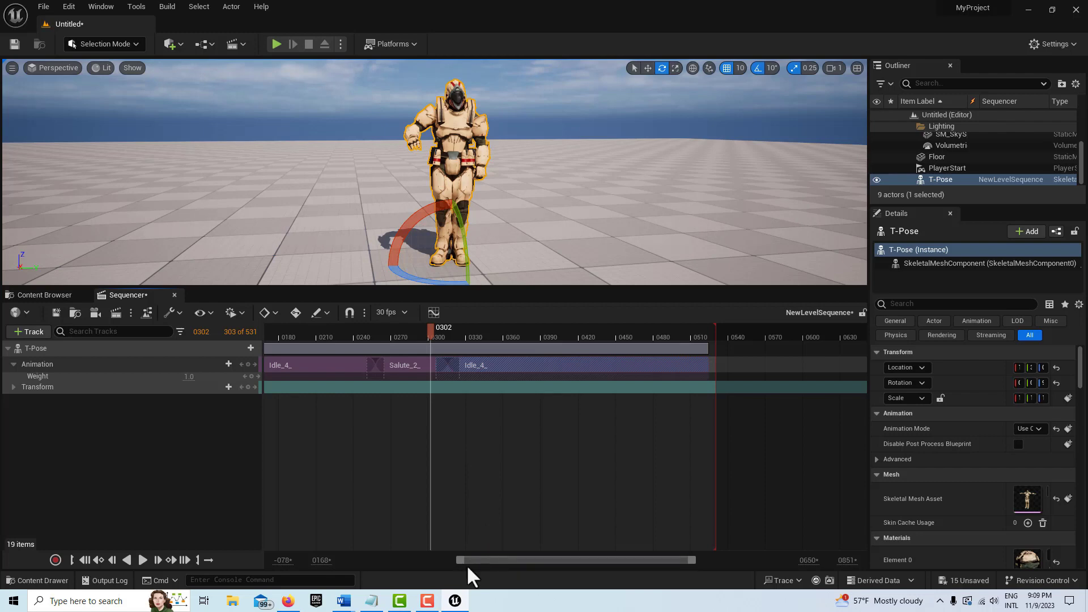
Scrub through the salute-to-idle blend to about frame 320 and inspect the character's arms up close.
drag(426, 332, 453, 339)
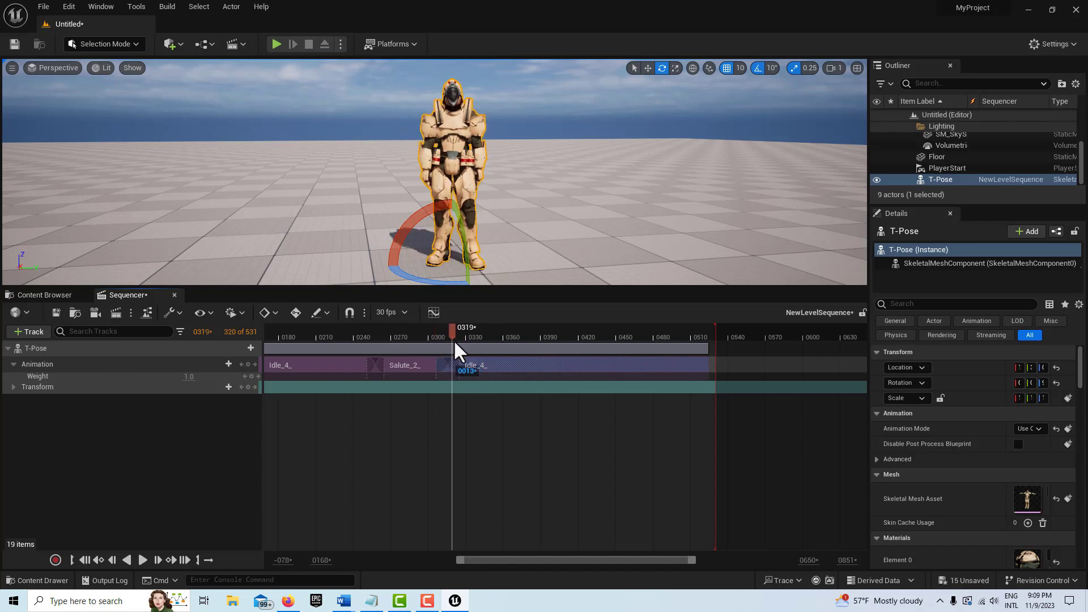
scroll(437, 189, up, 5)
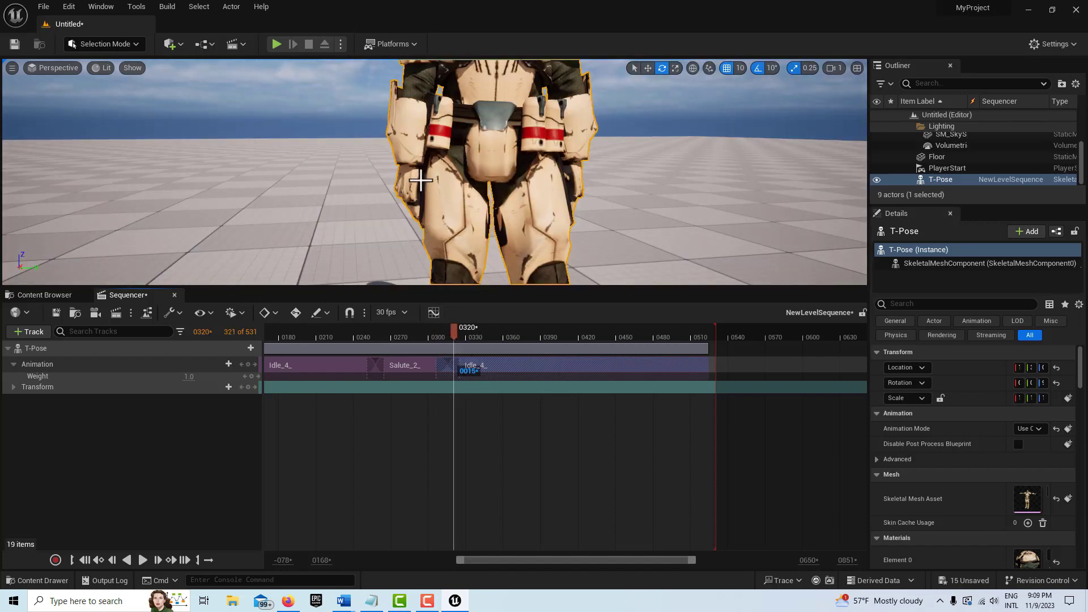
Switch to Mixamo in Firefox, adjust the Salute animation's Character Arm-Space to 49, and return to Unreal Engine.
click(287, 601)
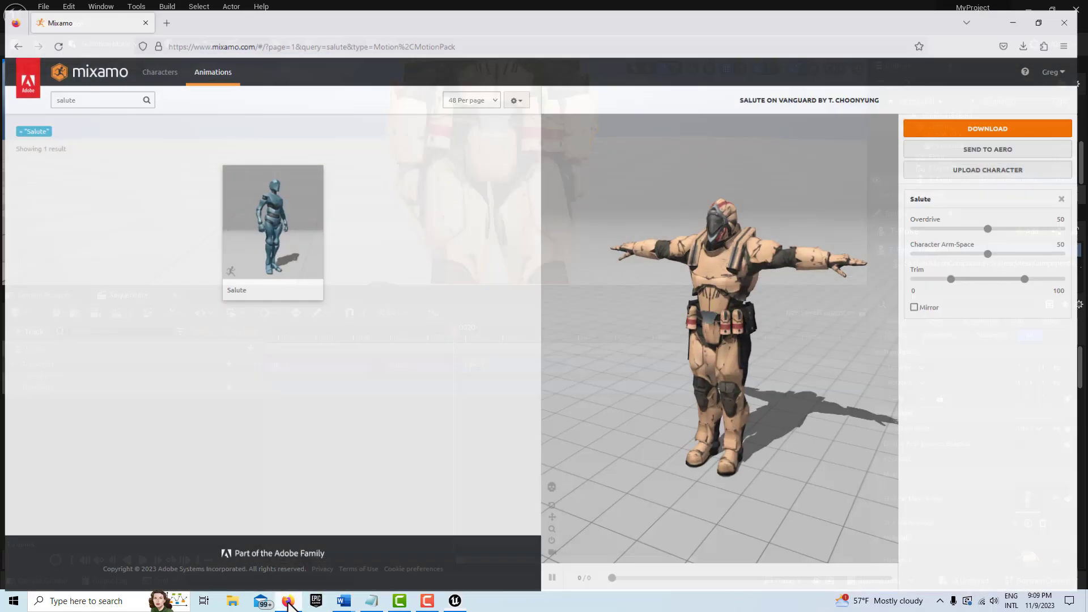
drag(998, 249, 1008, 253)
click(997, 254)
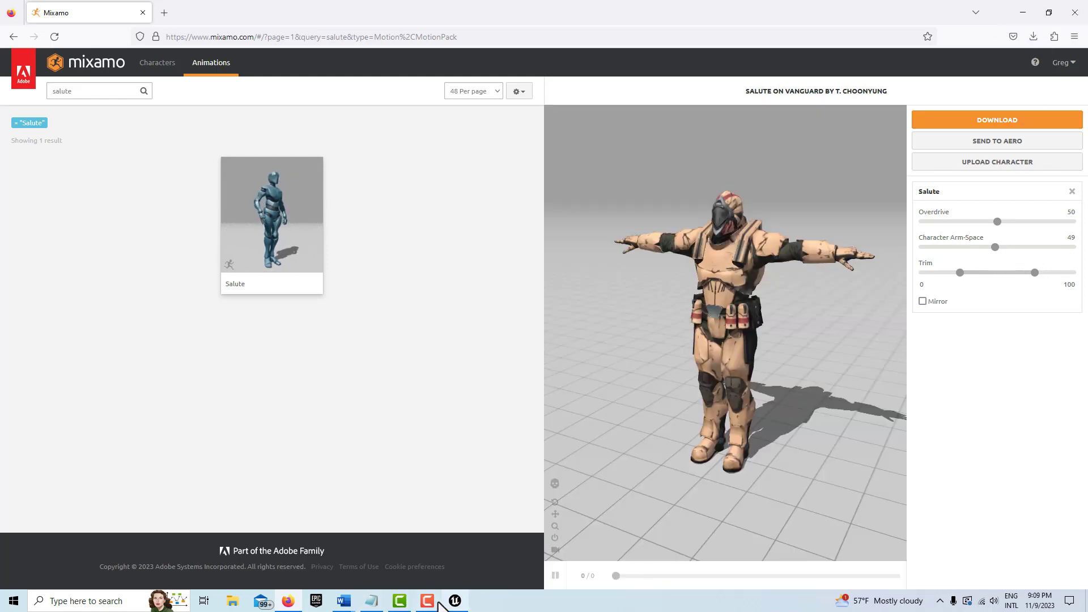
click(455, 602)
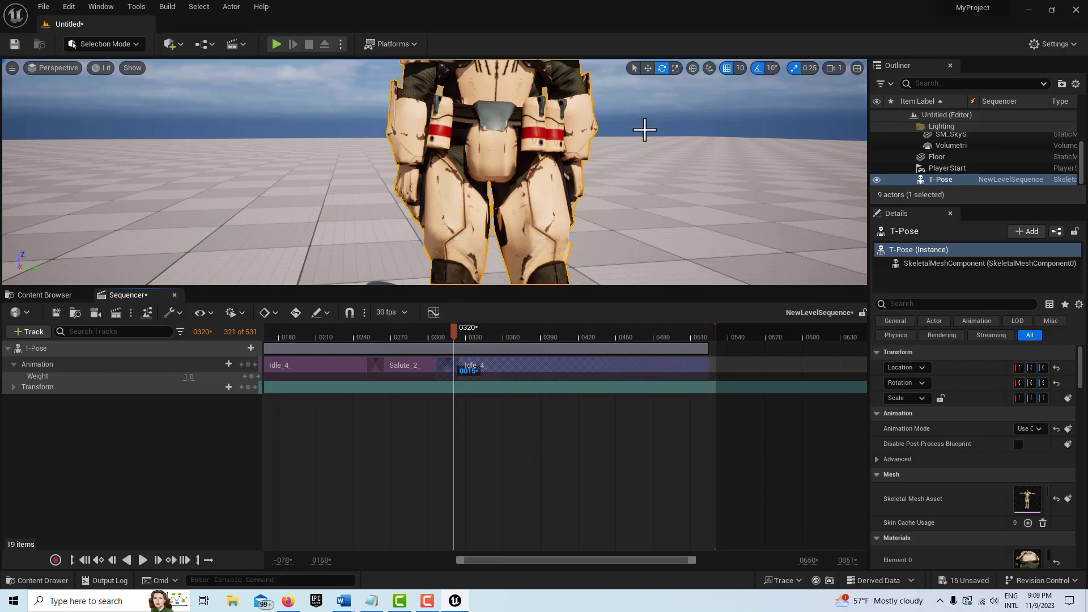
Play the sequence from the first frame with the whole character in view to review both blends, and pause in the second idle.
scroll(644, 127, down, 4)
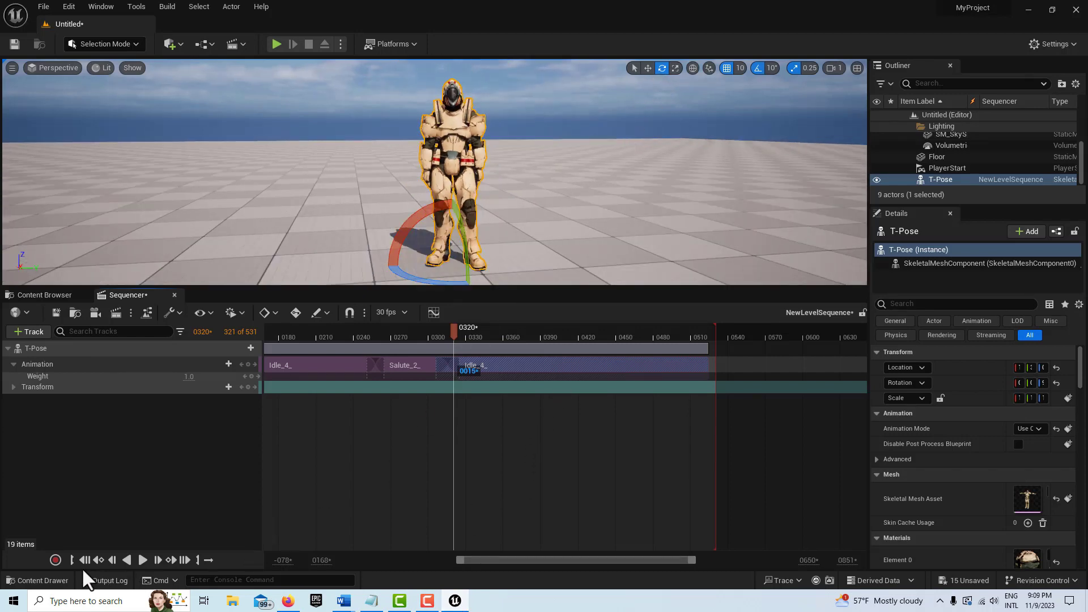
click(84, 560)
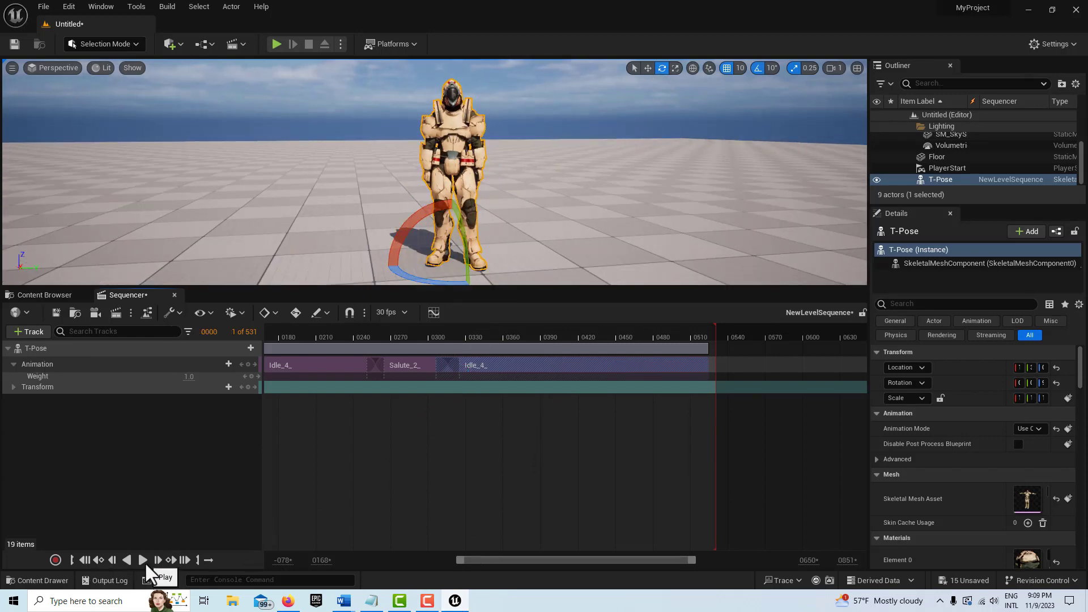
click(141, 559)
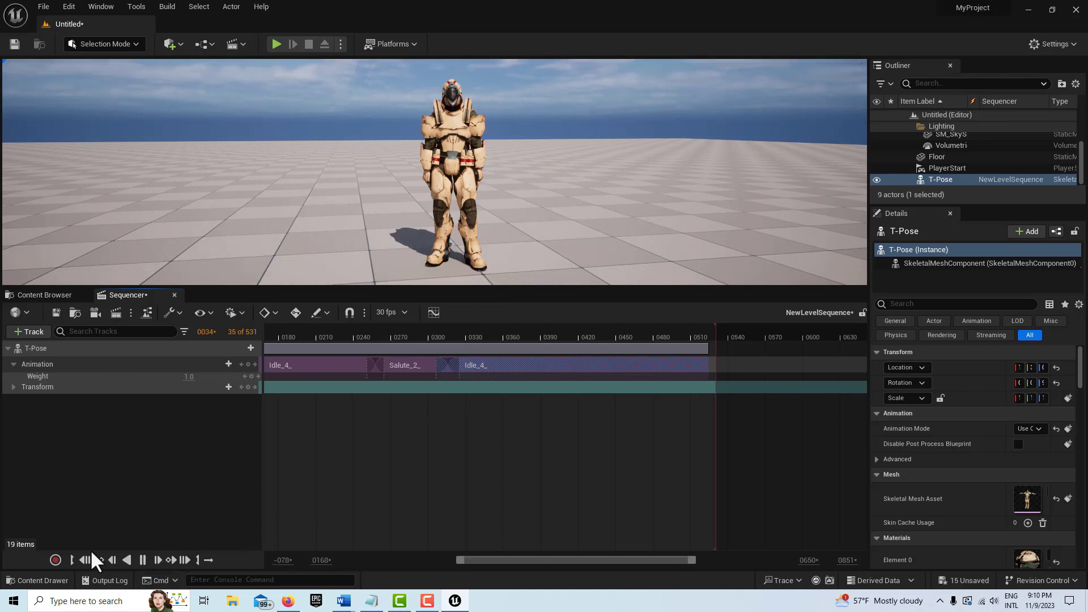
click(86, 560)
click(141, 560)
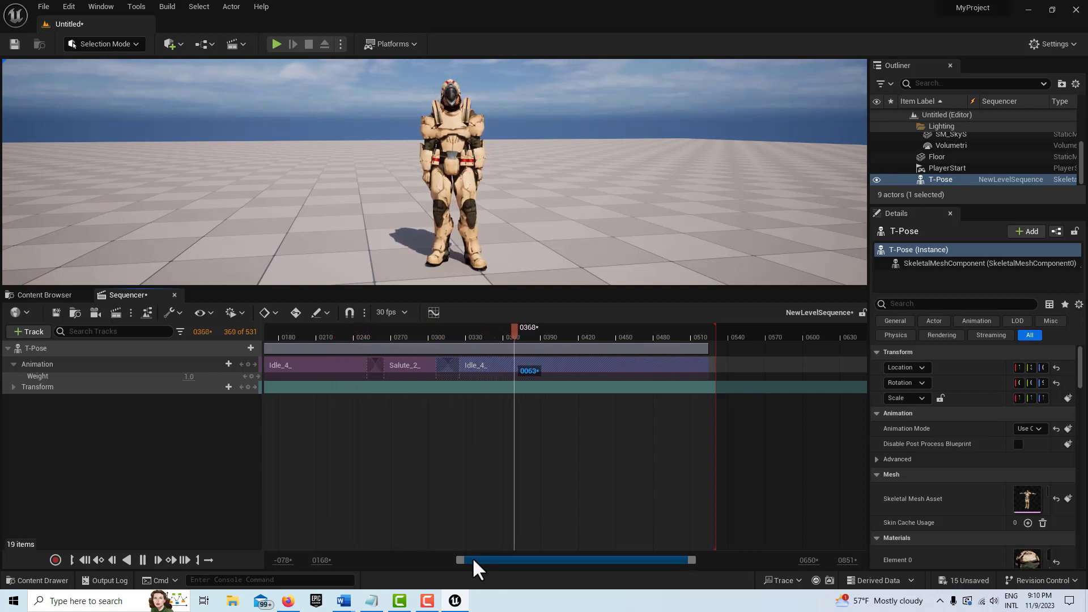
key(space)
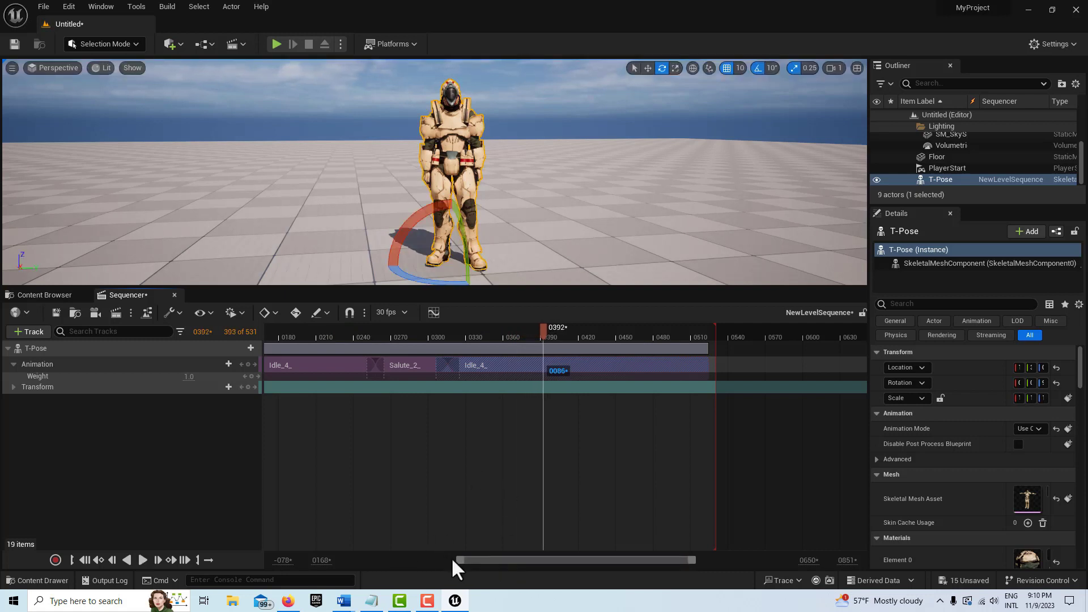
Move the second Idle_4_ section to start at about frame 299 and place the playhead at about frame 220, before the salute.
drag(457, 561, 496, 563)
drag(418, 375, 406, 366)
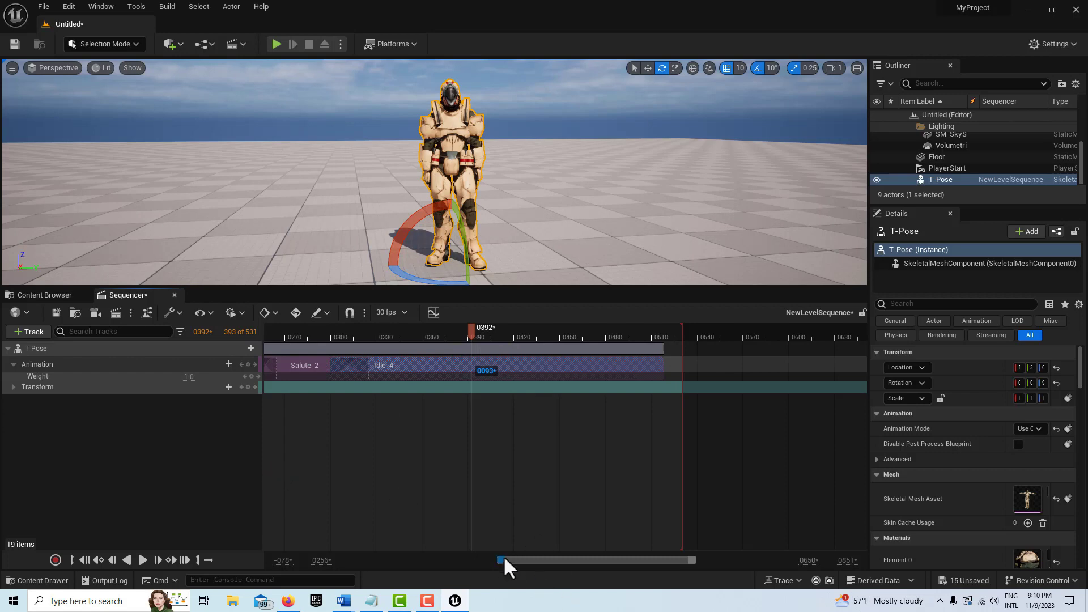
drag(519, 561, 457, 561)
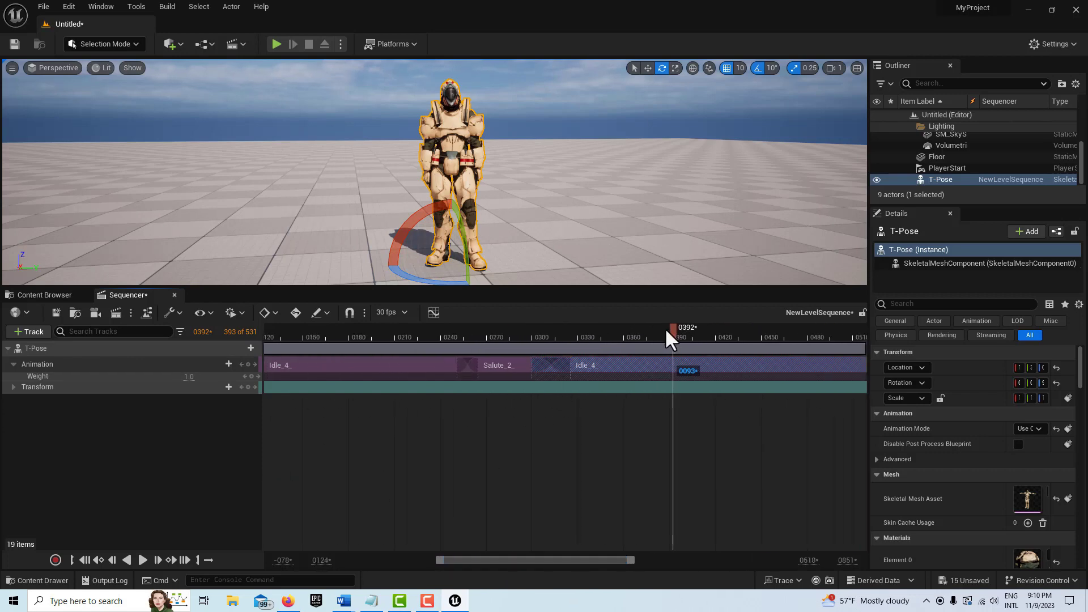
drag(671, 329, 410, 338)
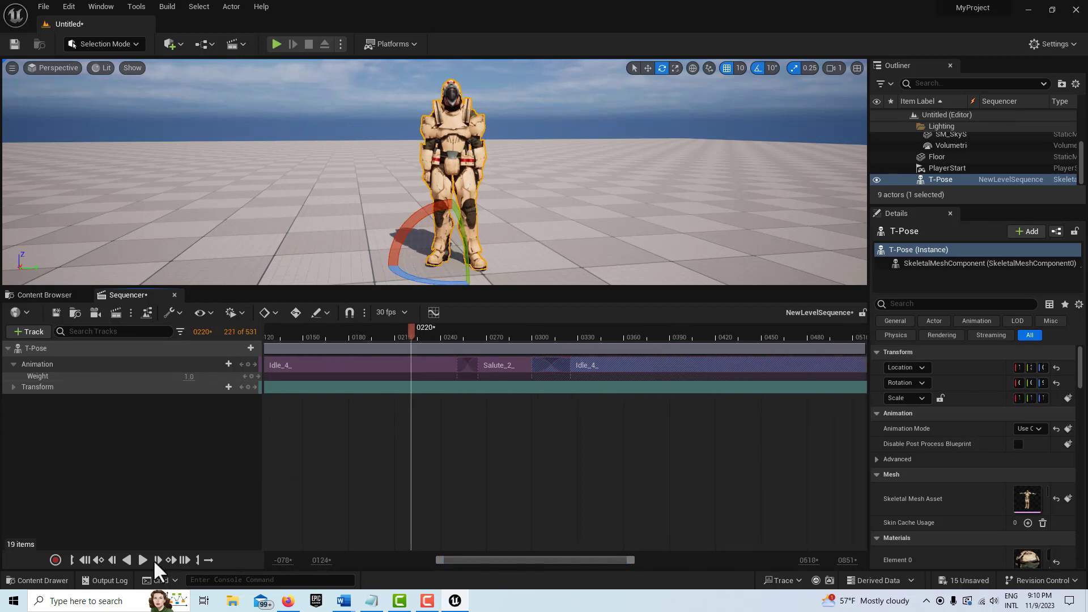